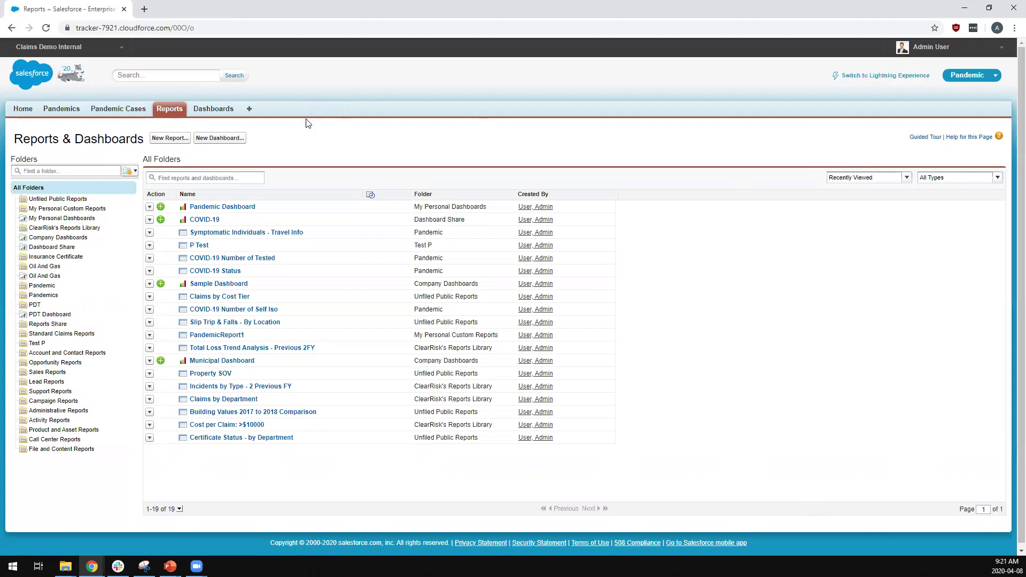
- Create and save a new report folder labelled COVID19 Pandemic with Read Only public access
click(133, 176)
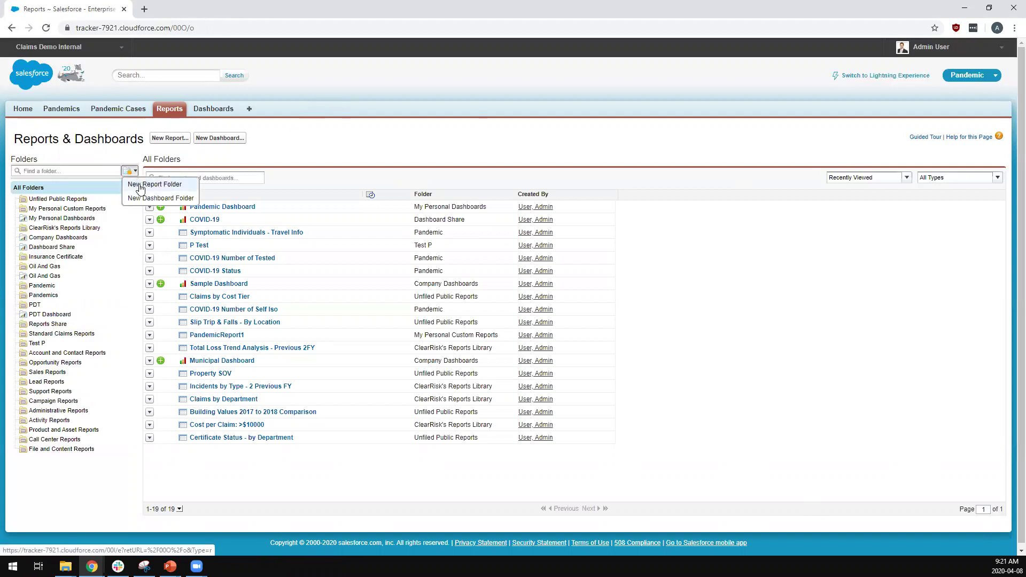
click(139, 186)
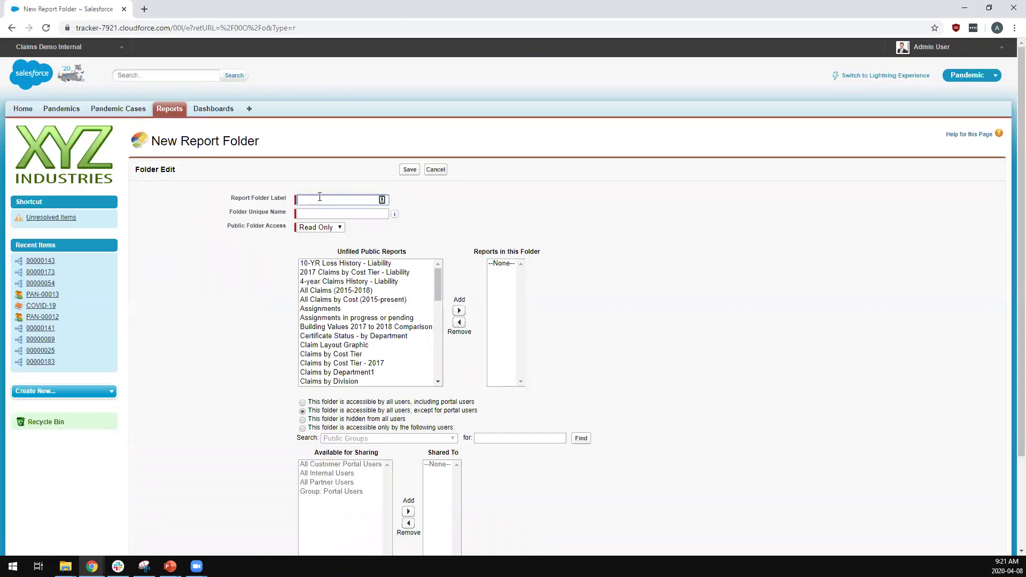
text(COVID)
text(-19)
text( Pandemic)
click(339, 228)
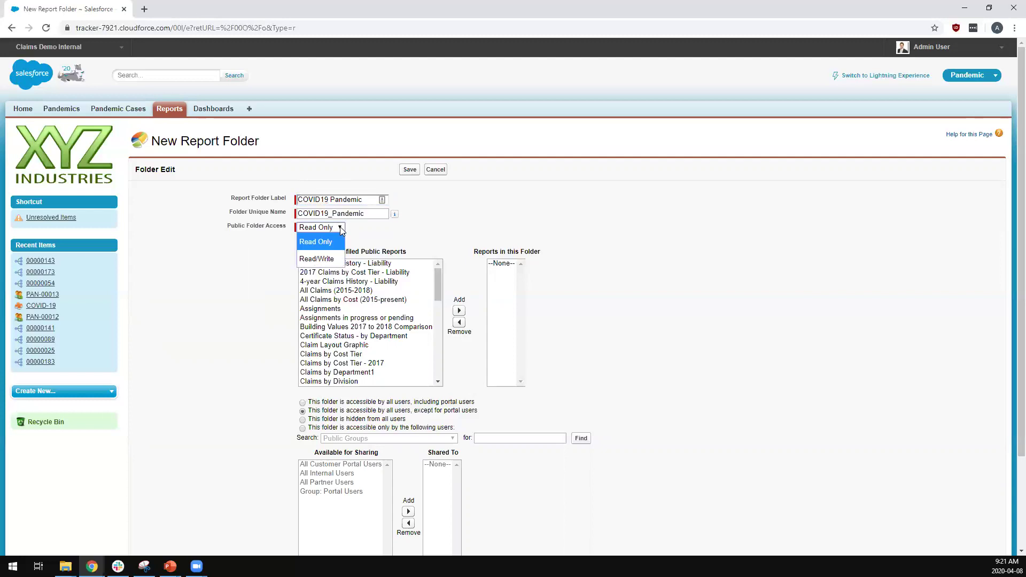
click(250, 260)
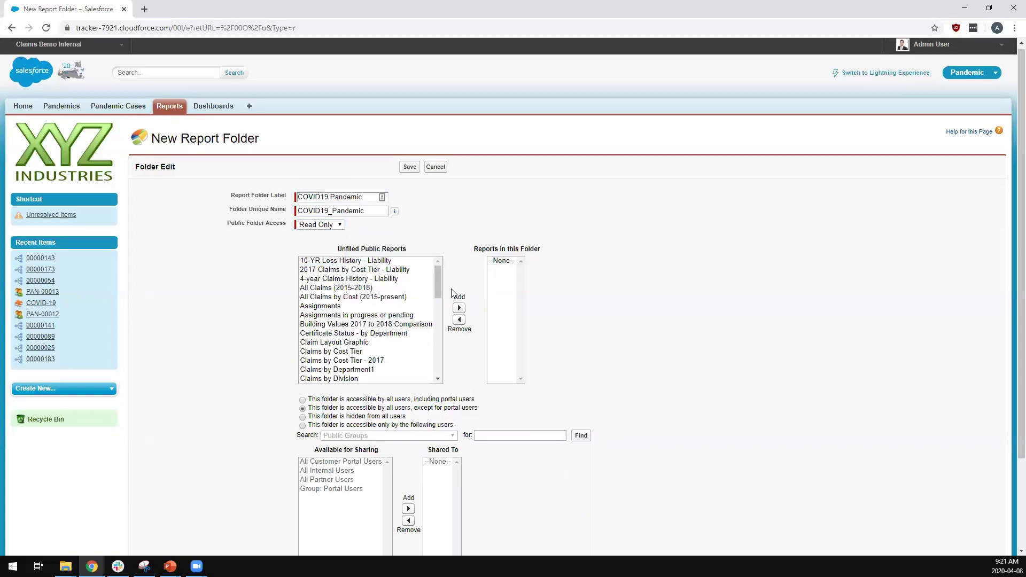
scroll(452, 293, down, 2)
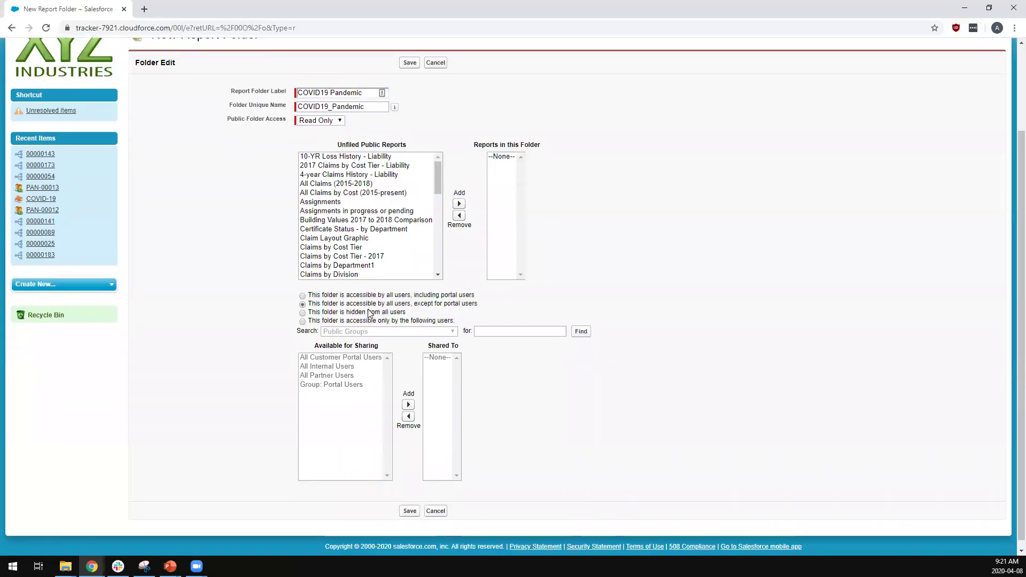
scroll(370, 313, down, 1)
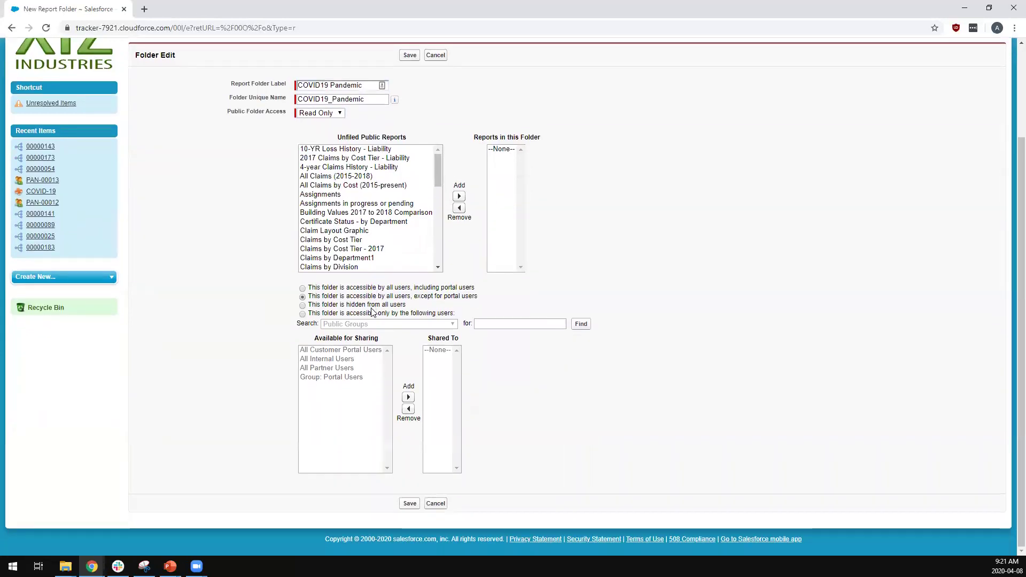
click(412, 507)
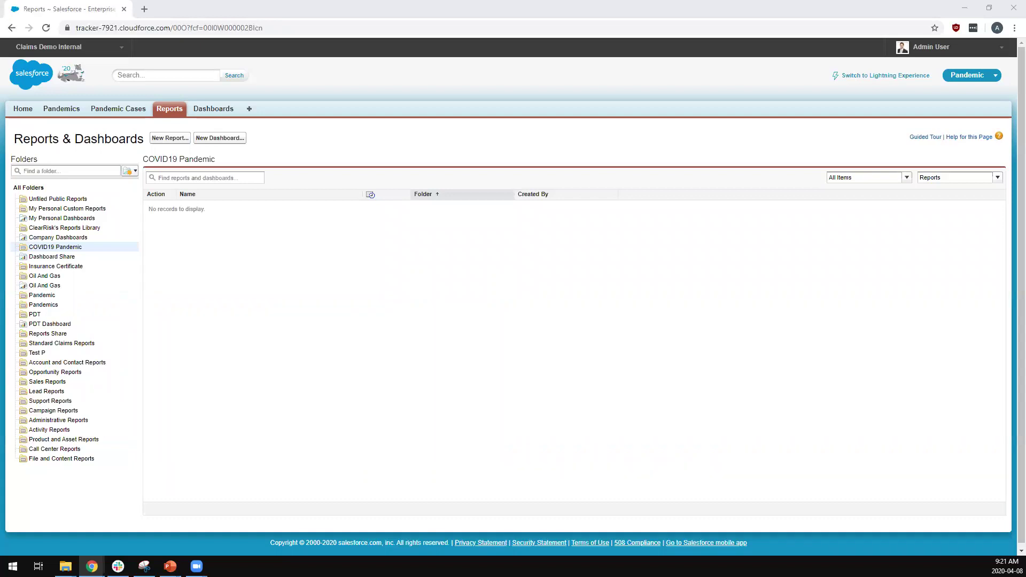
- Create a new report using the report type Pandemics with Pandemic Cases, found by searching for "pandemic"
click(170, 138)
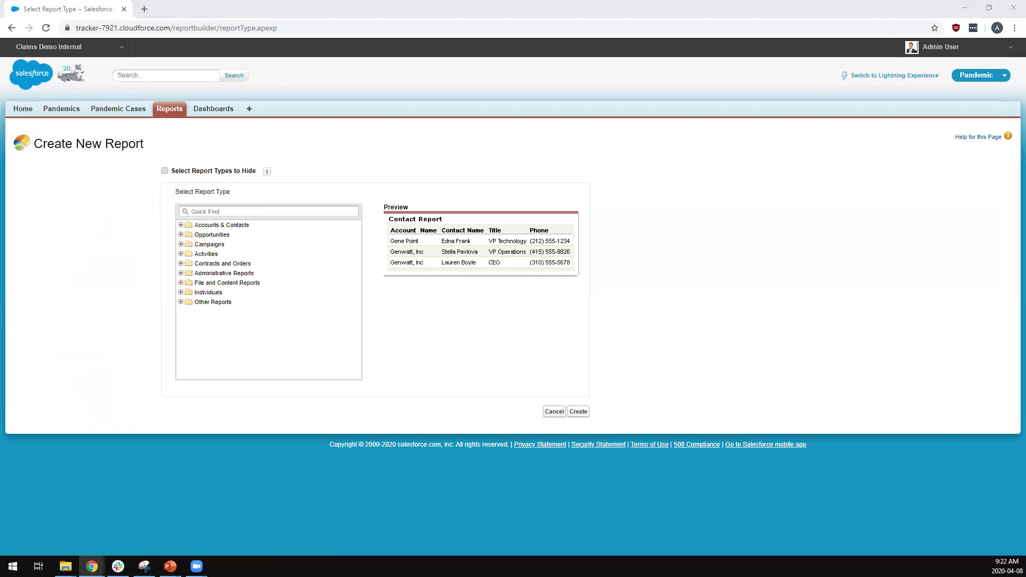
click(217, 210)
text(pandemic)
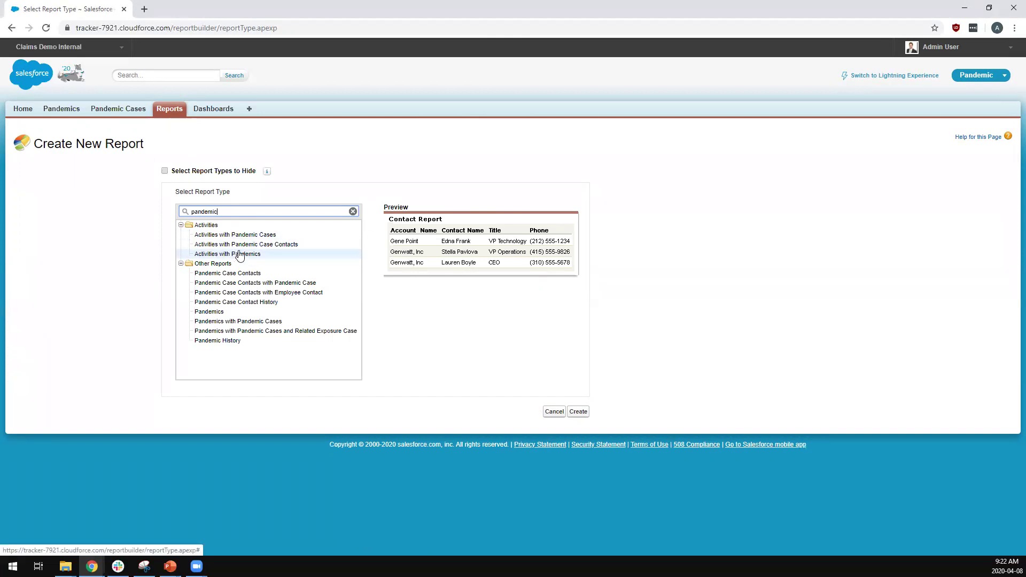
click(238, 322)
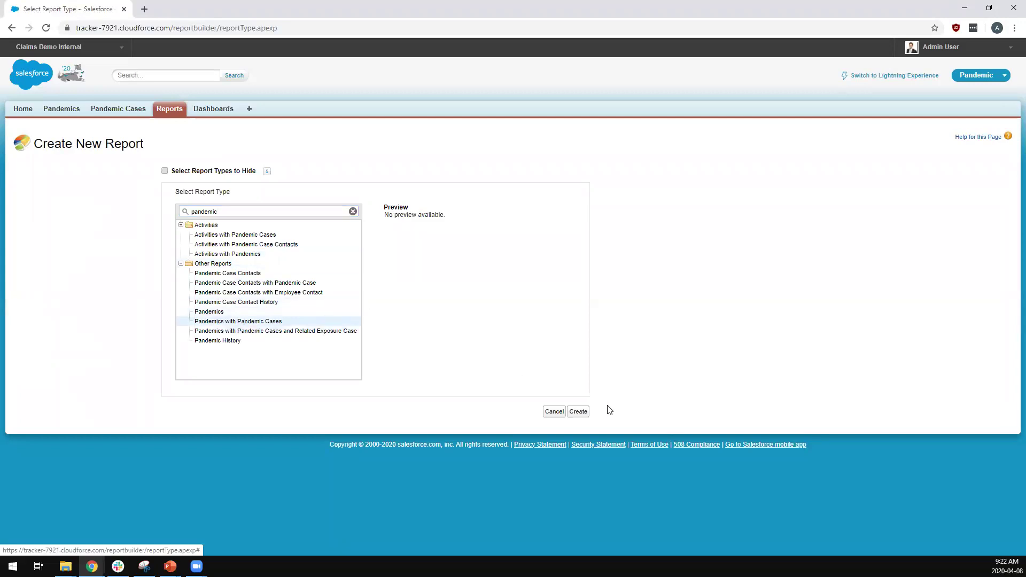
click(585, 415)
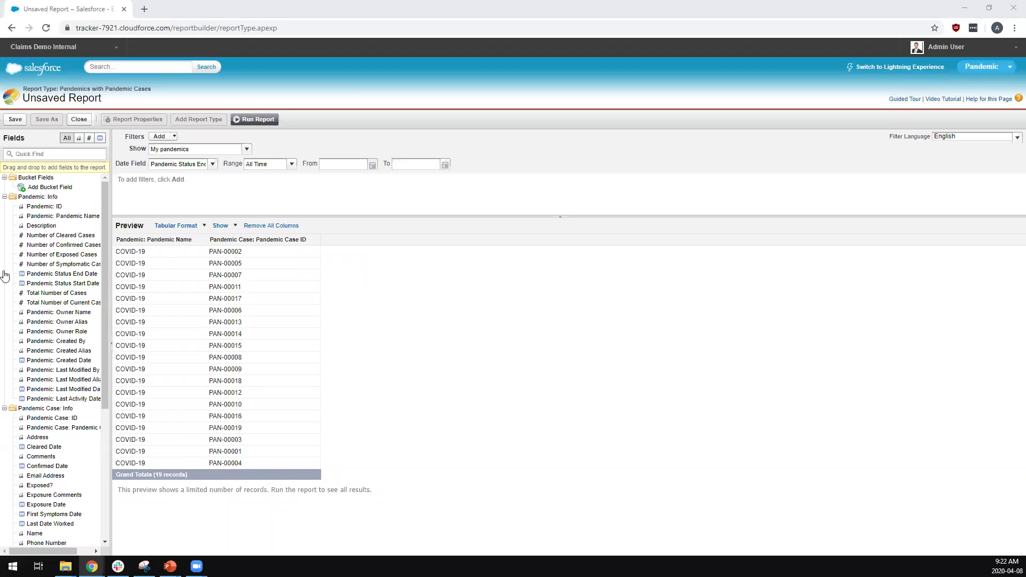
- Add a report filter on the pandemic case field Symptoms? with the condition equals Yes
scroll(33, 403, down, 4)
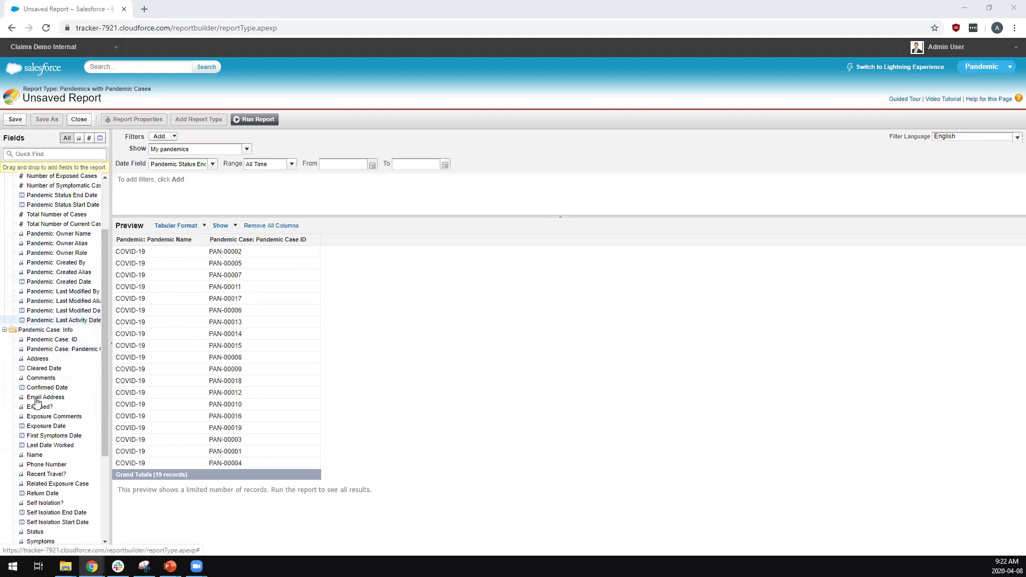
mouse_move(37, 415)
mouse_down()
mouse_move(173, 287)
mouse_move(178, 198)
mouse_up()
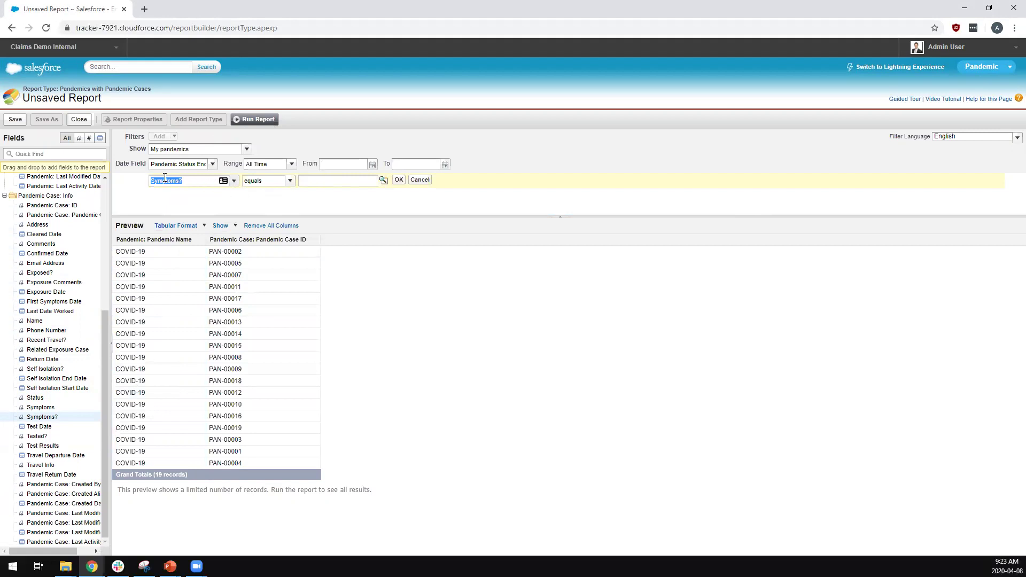
click(382, 180)
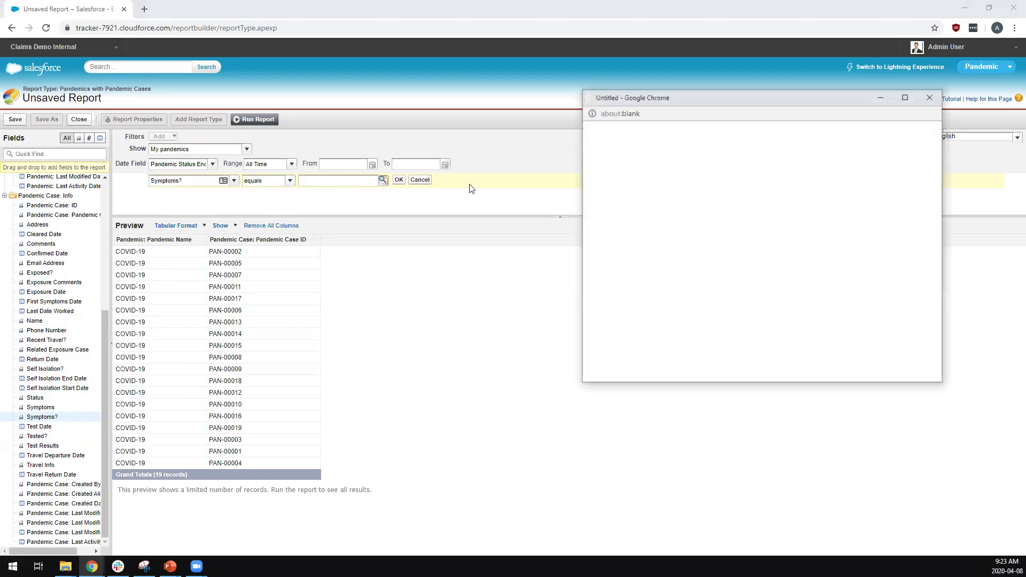
click(597, 194)
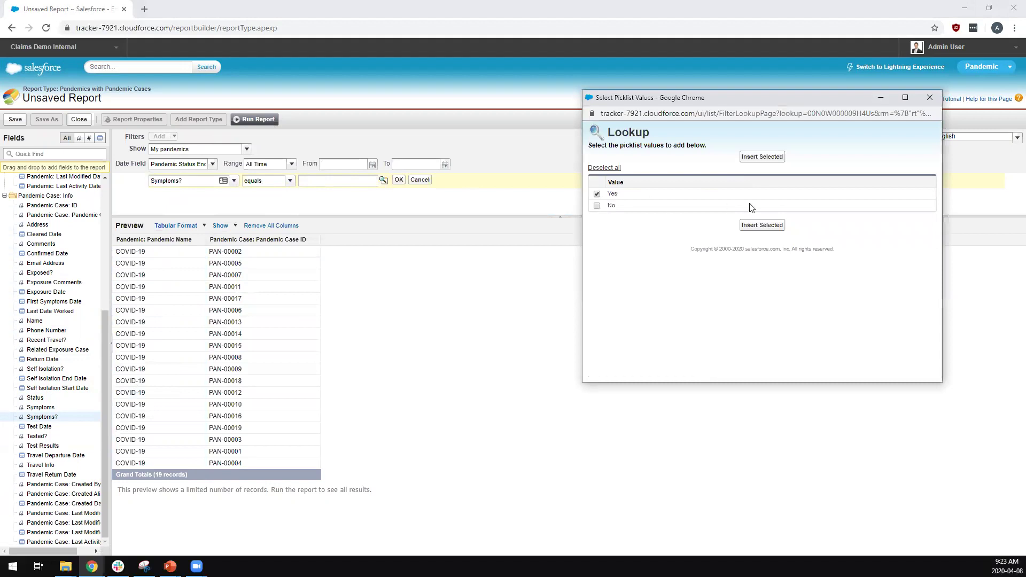
click(763, 225)
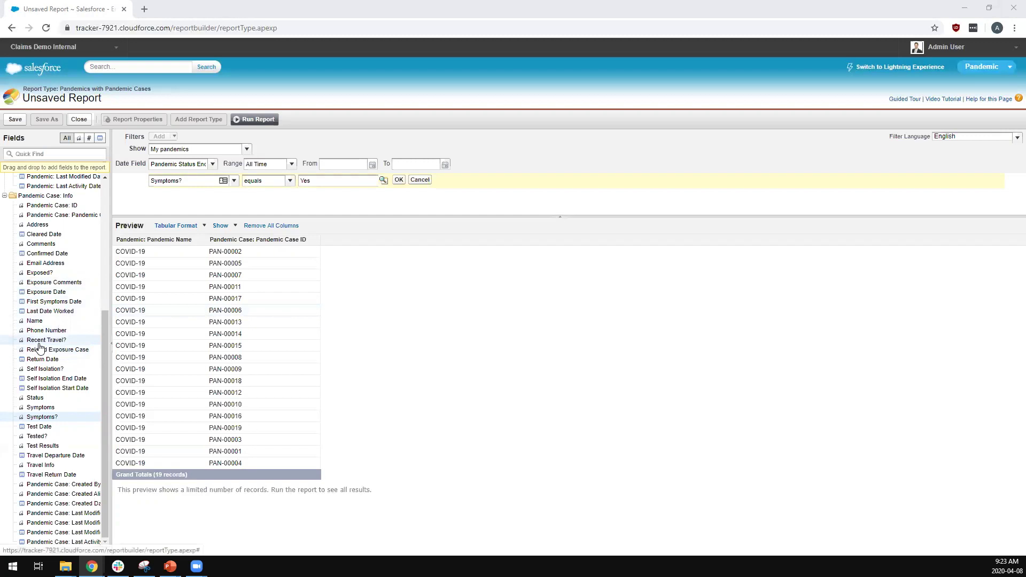
- Add the pandemic case fields Name, Exposed?, Tested?, Symptoms and Travel Info as columns after the Pandemic Case ID
drag(35, 321, 318, 247)
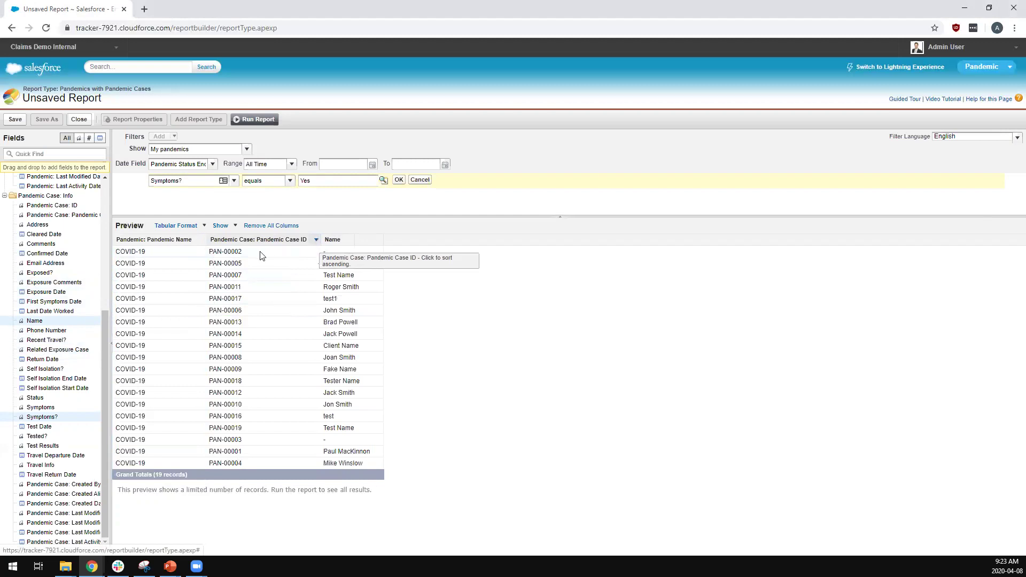
drag(43, 276, 390, 244)
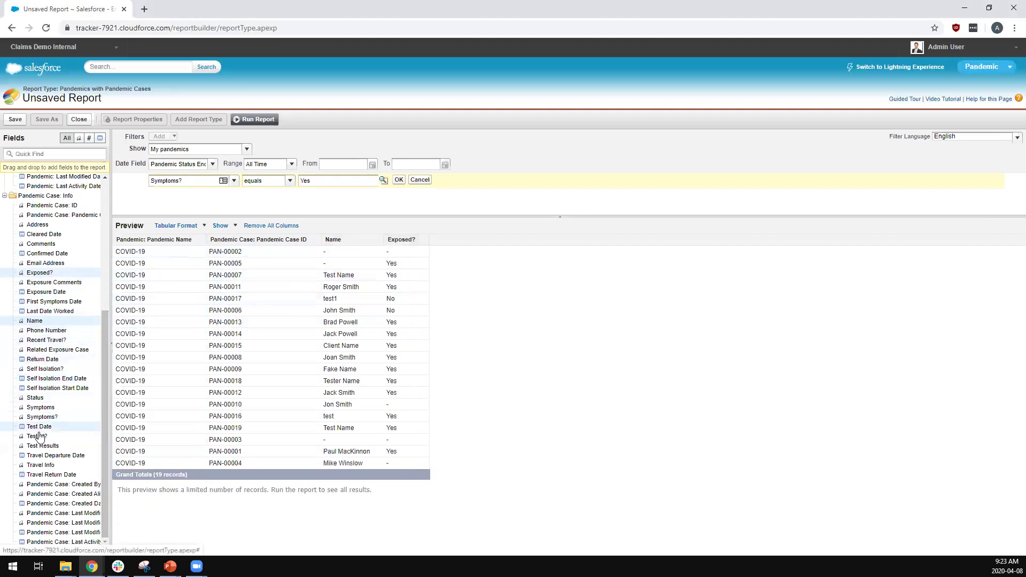
drag(37, 437, 451, 244)
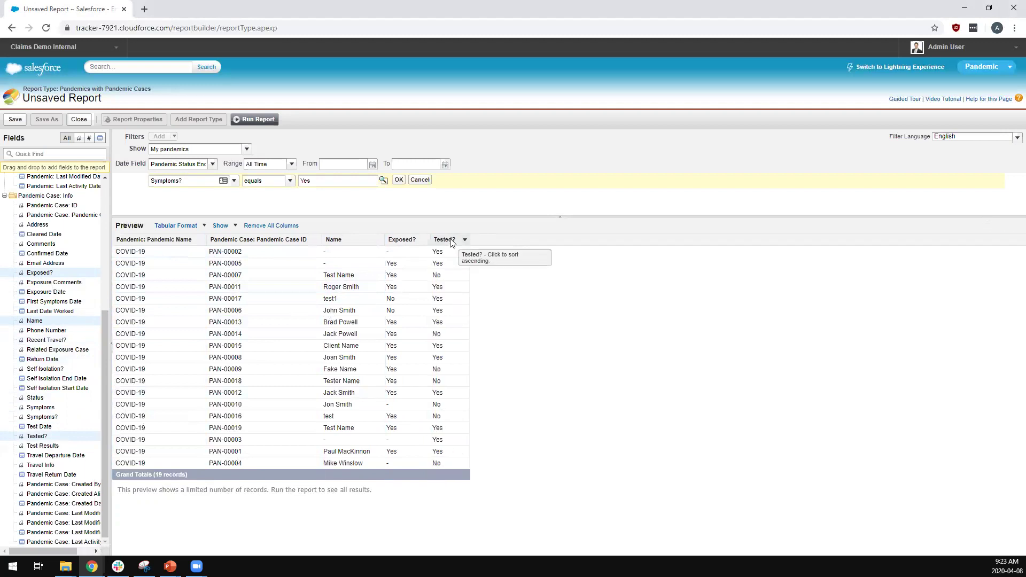
drag(40, 407, 508, 246)
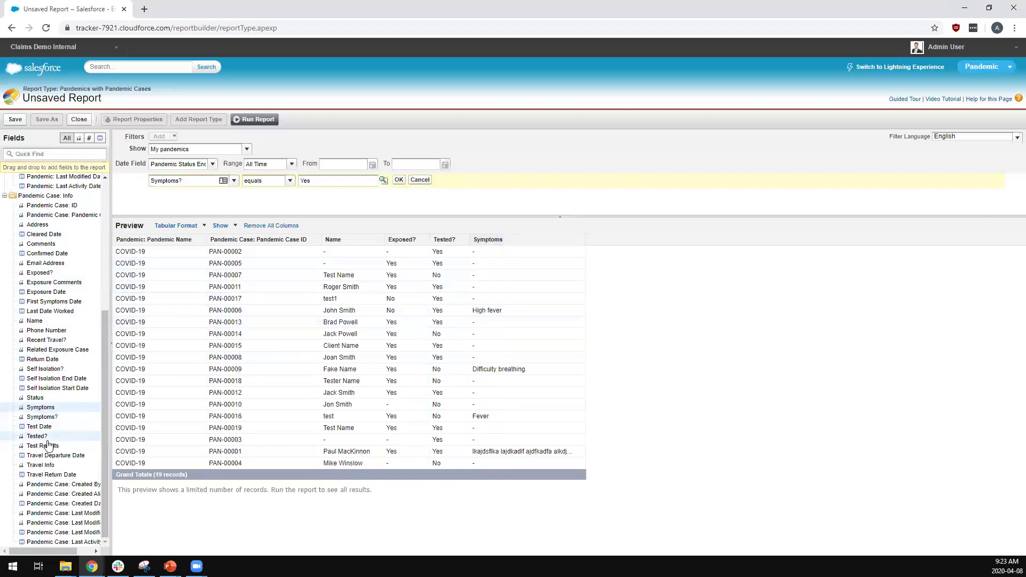
drag(43, 465, 624, 240)
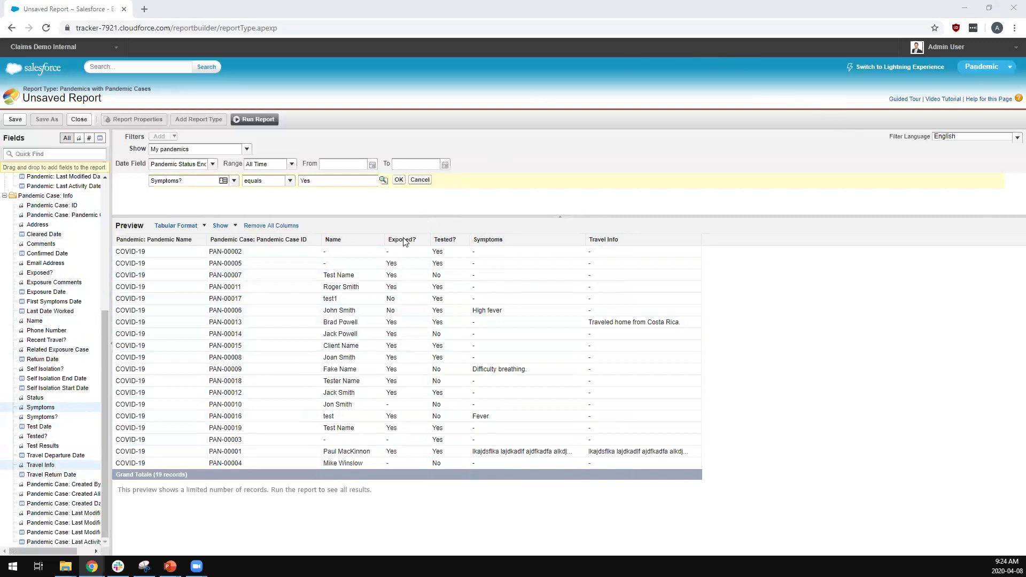
- Move the Exposed? column after Tested? and remove the Pandemic Name column from the report
drag(404, 242, 467, 237)
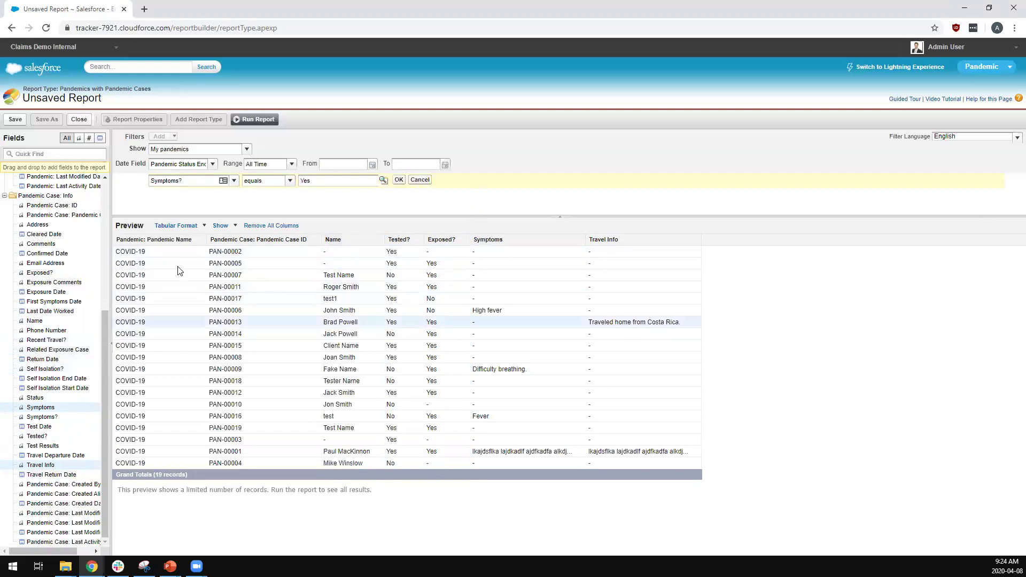
drag(136, 243, 69, 296)
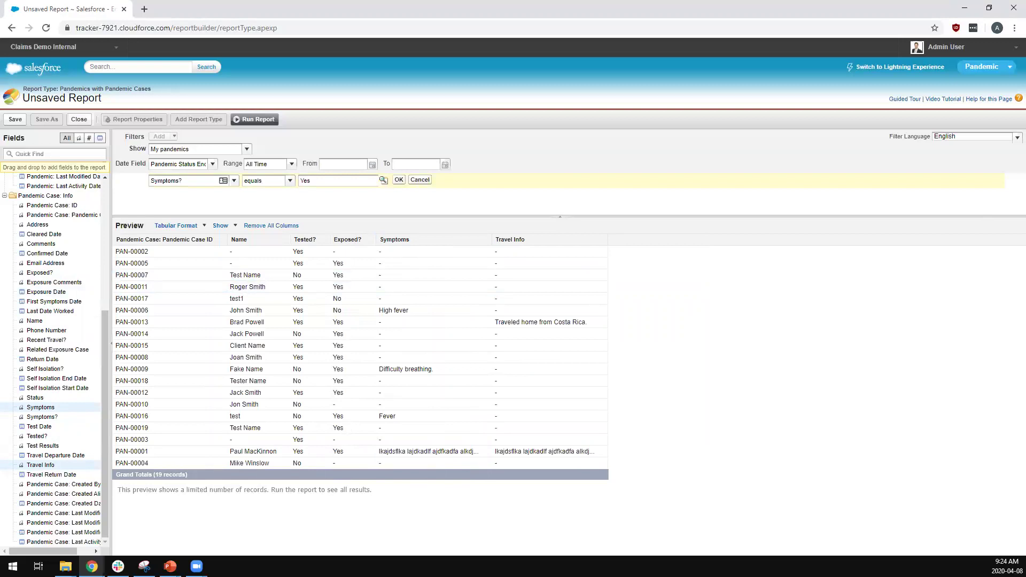
- Set the report to show all pandemics and look at the available date range options
click(246, 152)
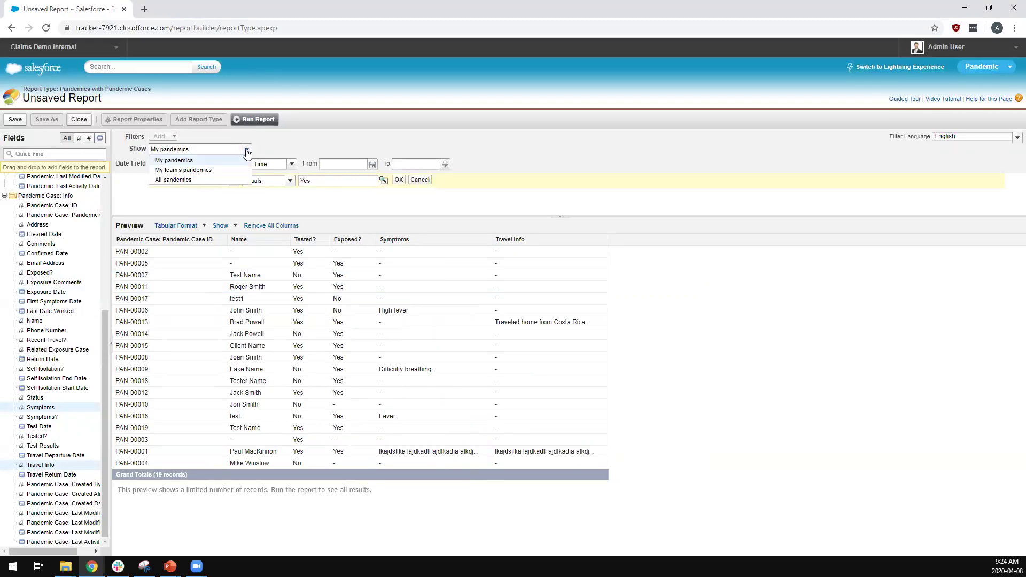
click(234, 180)
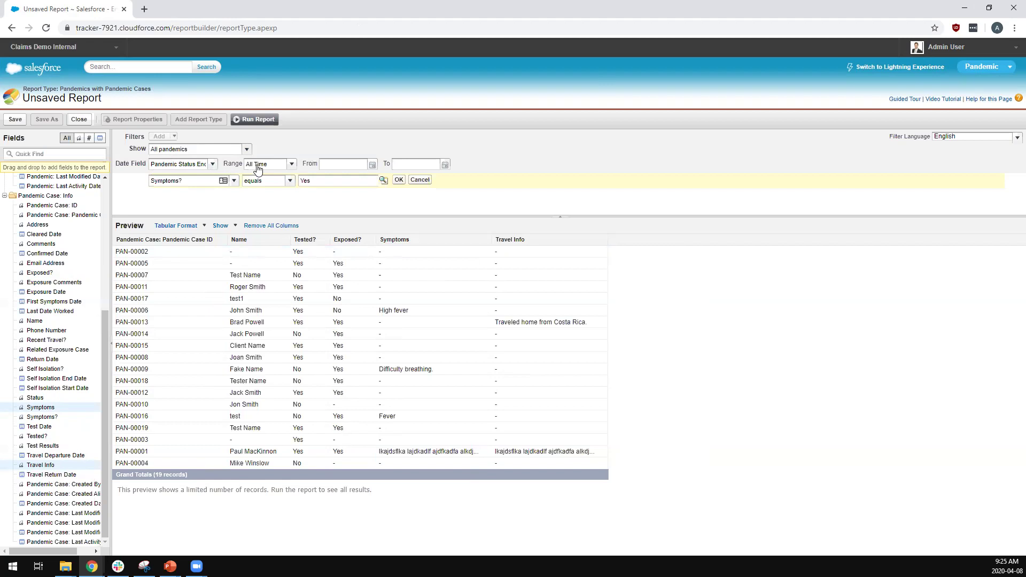
click(292, 165)
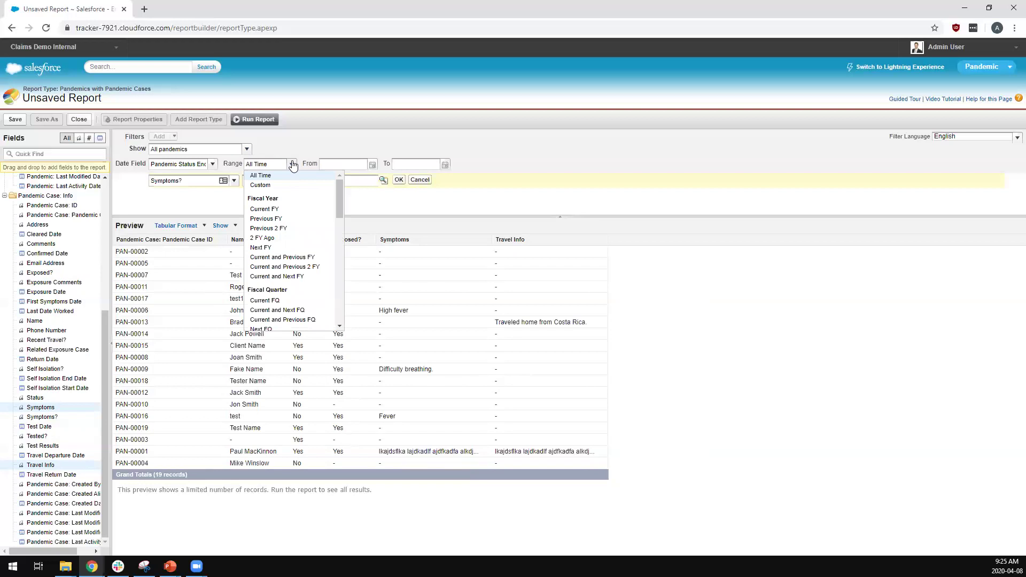
click(568, 161)
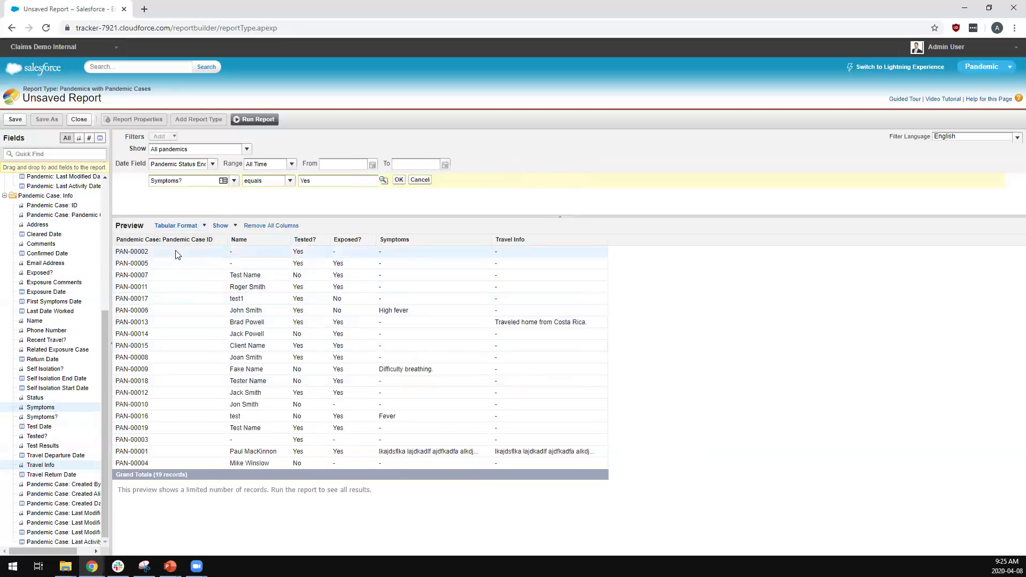
- Switch the report to Summary Format and group the records by the pandemic case Status field
click(222, 241)
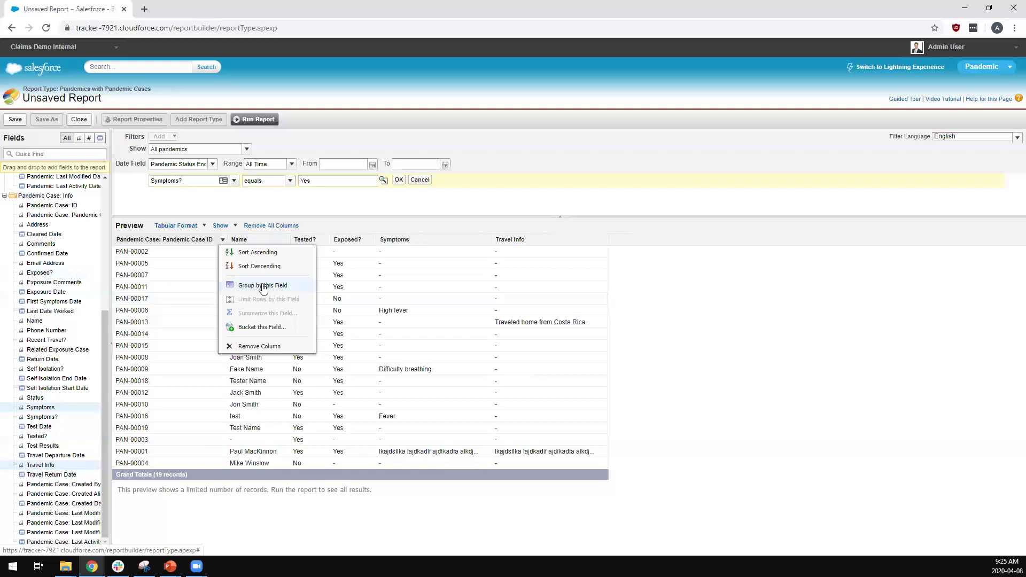
click(205, 227)
click(207, 255)
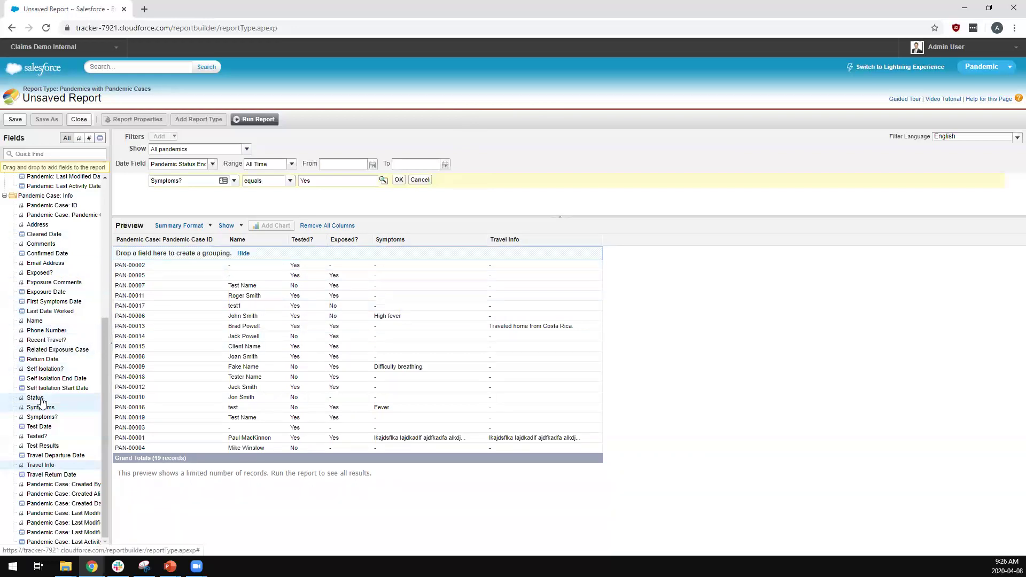
drag(42, 402, 252, 249)
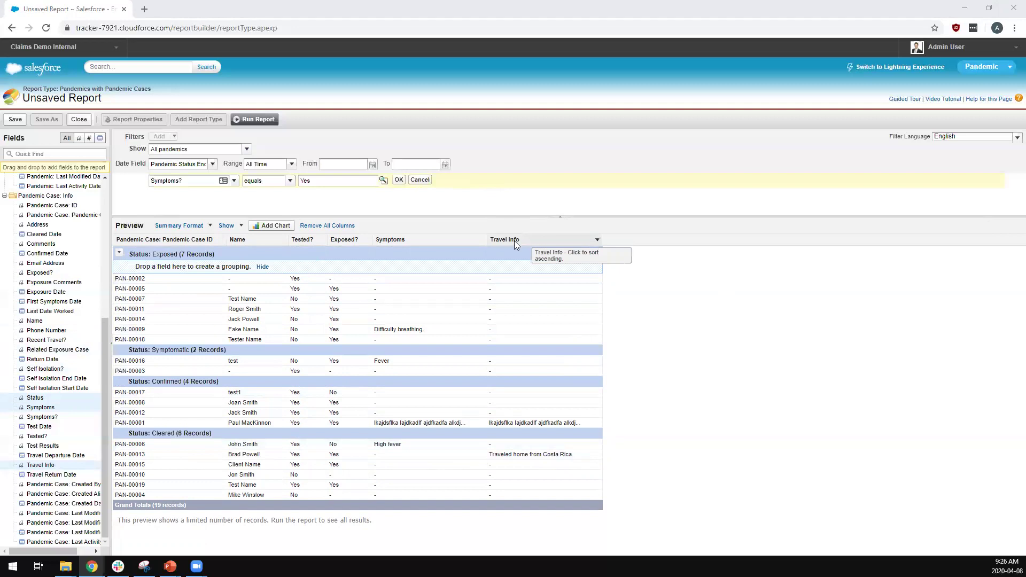
- Run the report and save it as "COVID Pandemic by status" in the COVID19 Pandemic folder
click(271, 121)
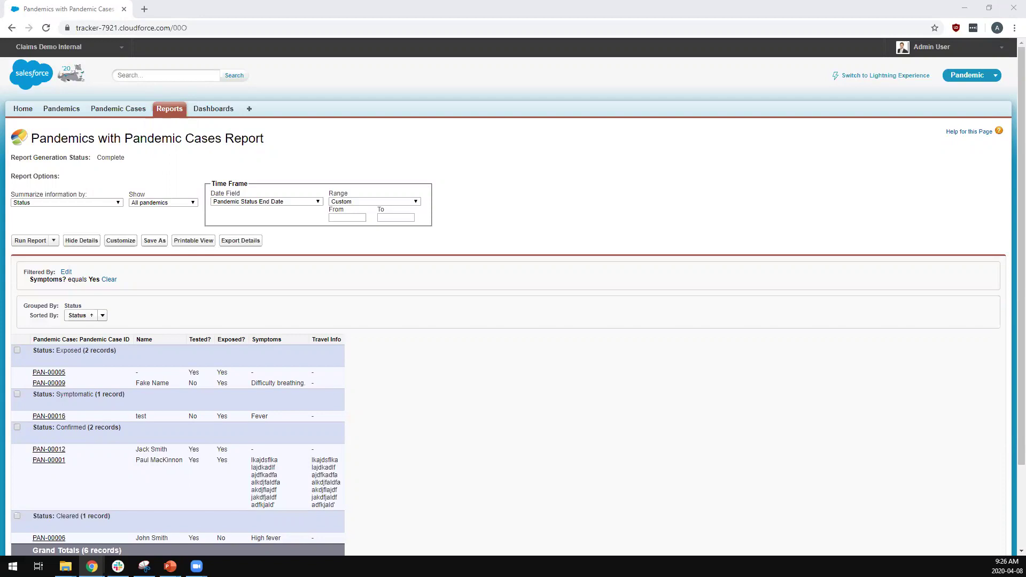
click(158, 242)
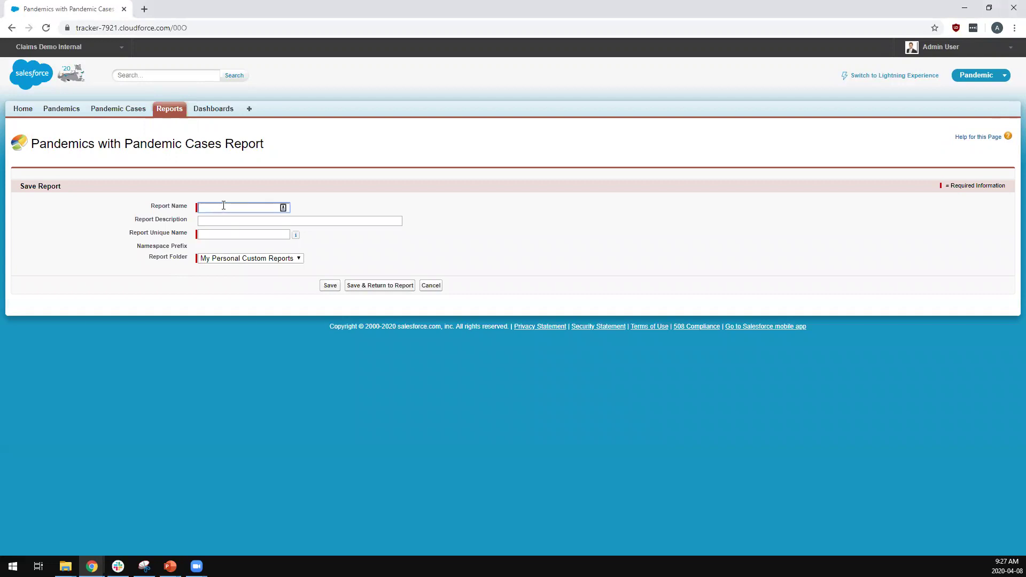
text(COVID Pandemic by status)
click(298, 260)
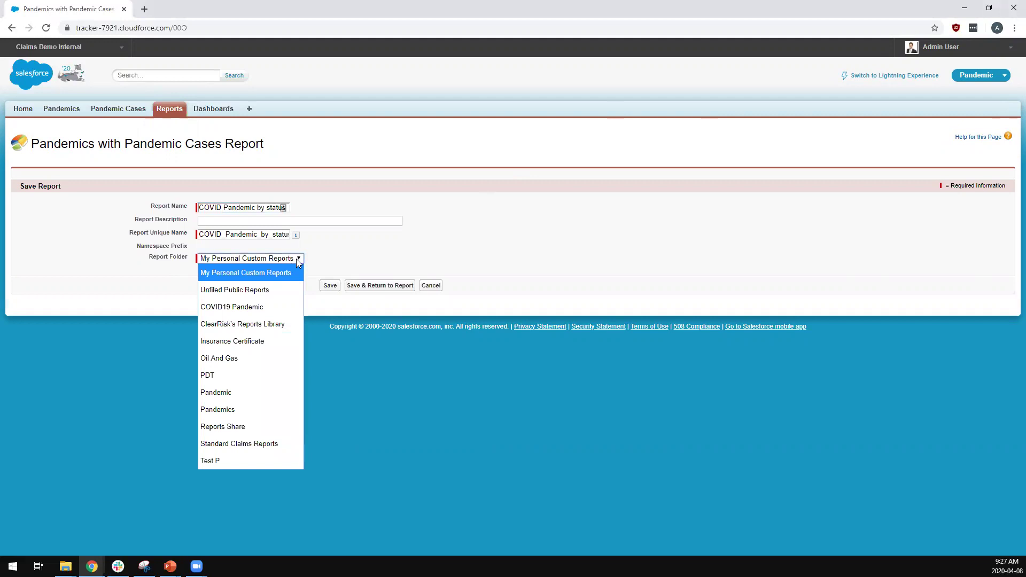
click(267, 304)
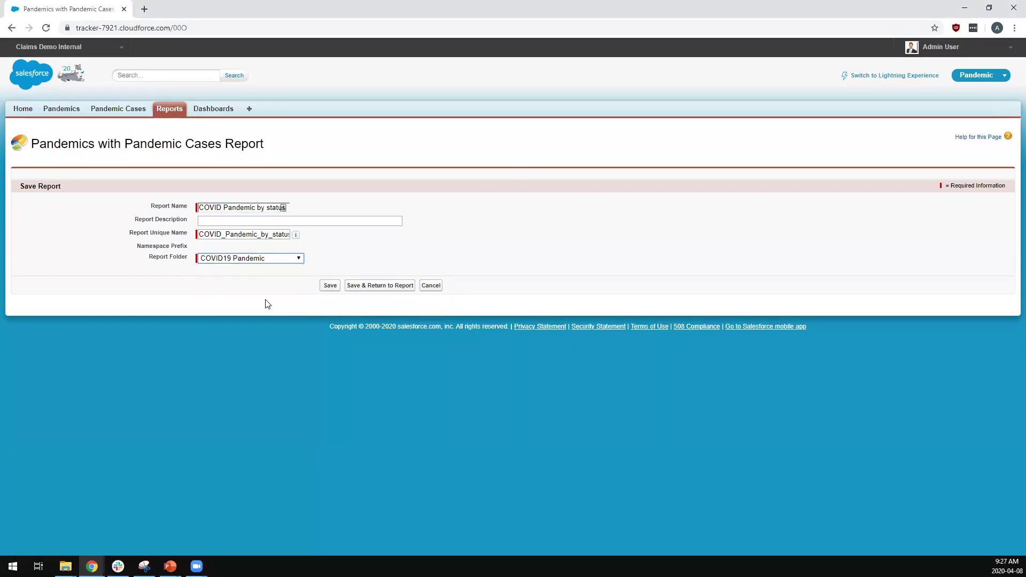
click(329, 287)
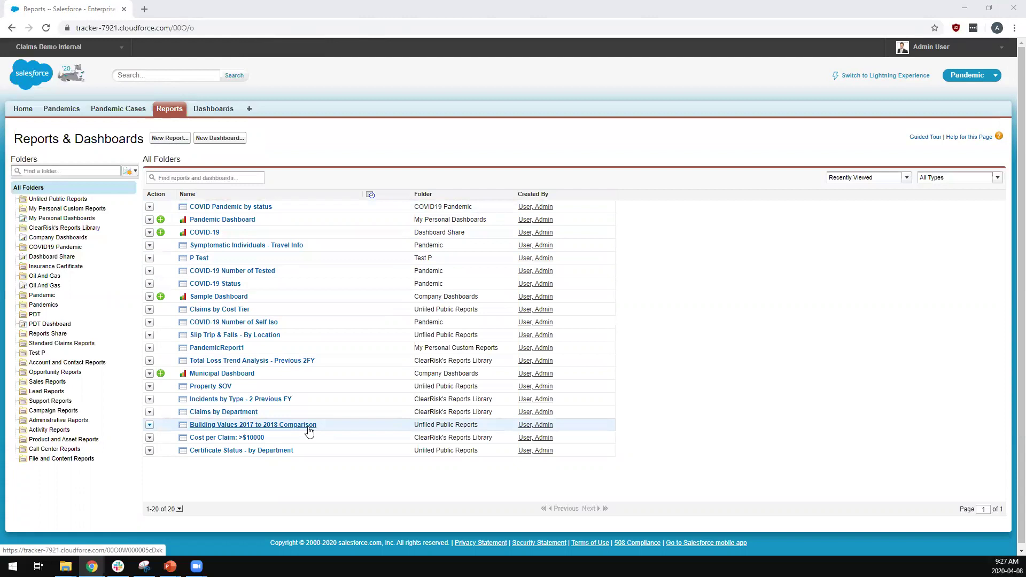
- Create a new dashboard with a pie chart in the first column and a vertical bar chart in the second
click(40, 171)
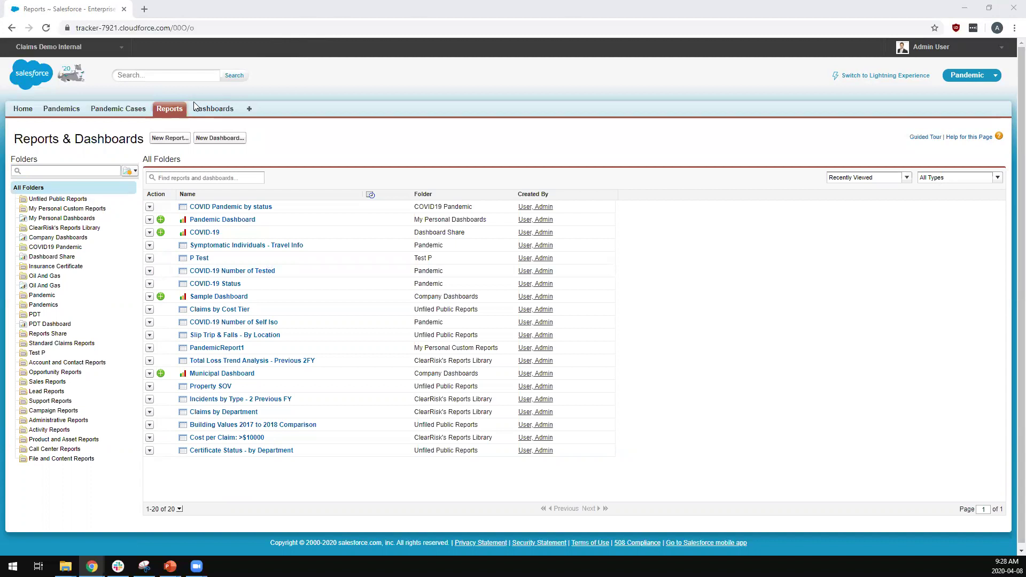
click(177, 114)
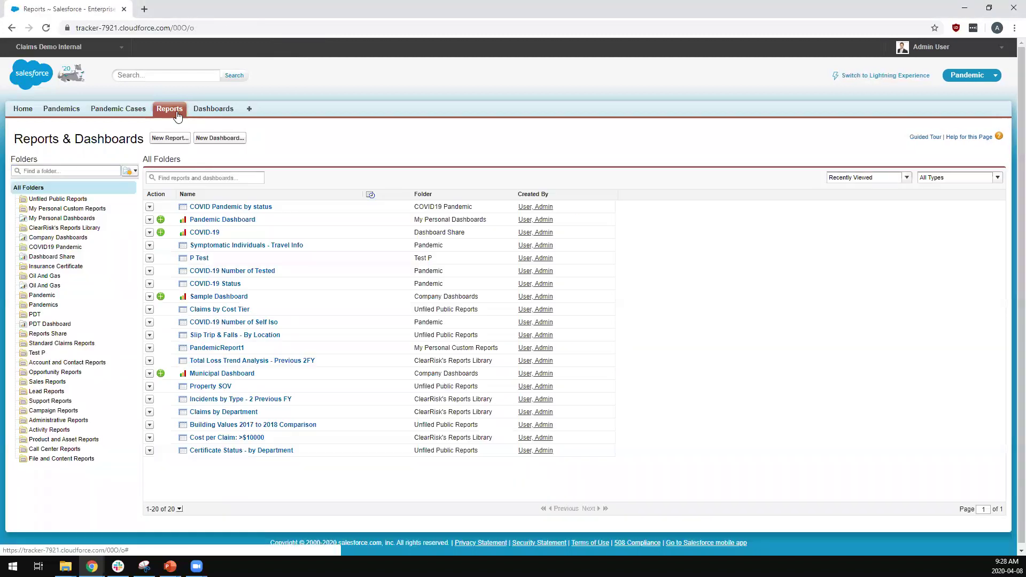
click(204, 139)
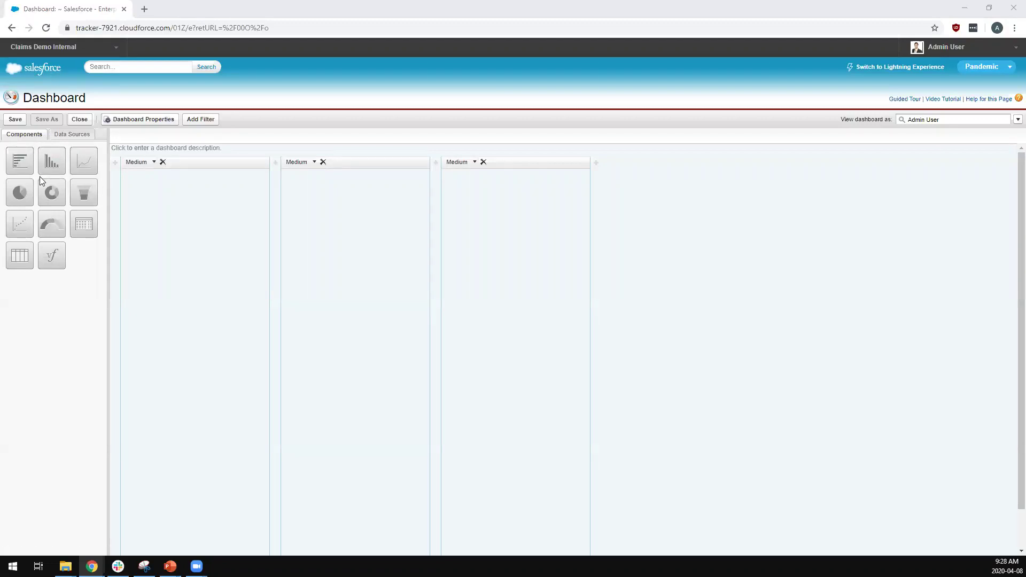
drag(19, 196, 172, 205)
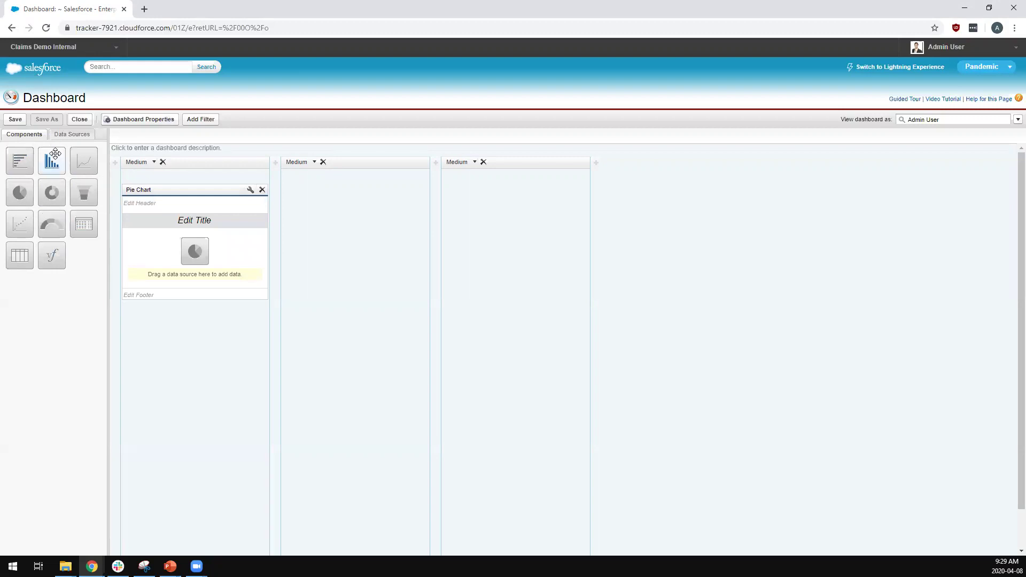
drag(55, 154, 320, 209)
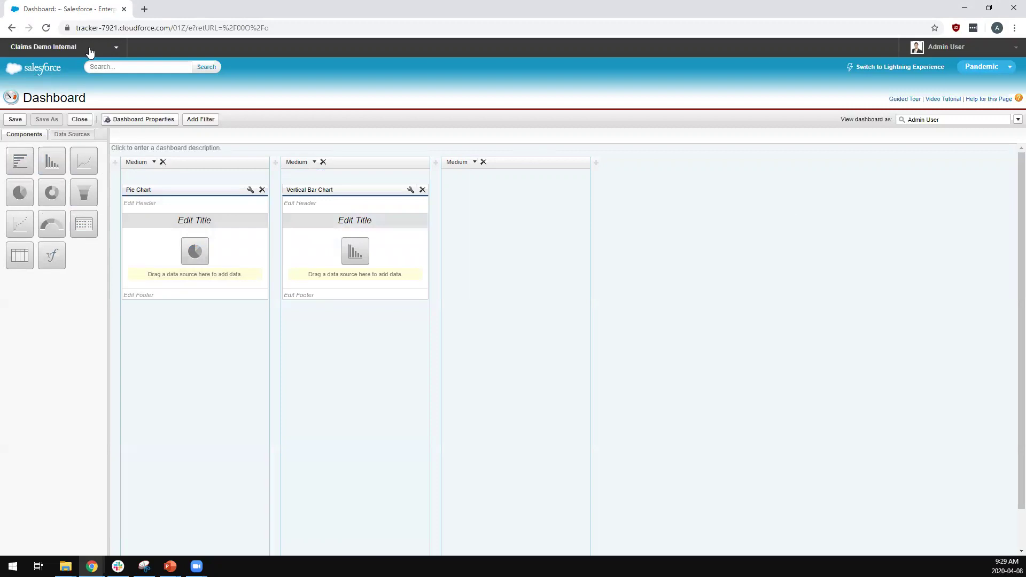
- Assign the COVID Pandemic by status report from the COVID19 Pandemic folder as data source for both charts
click(75, 135)
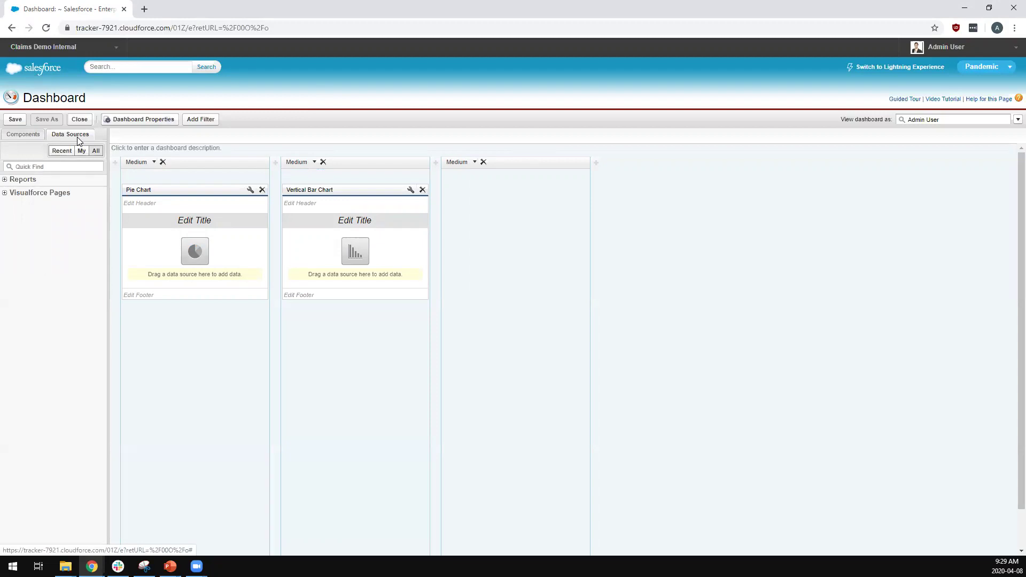
click(30, 181)
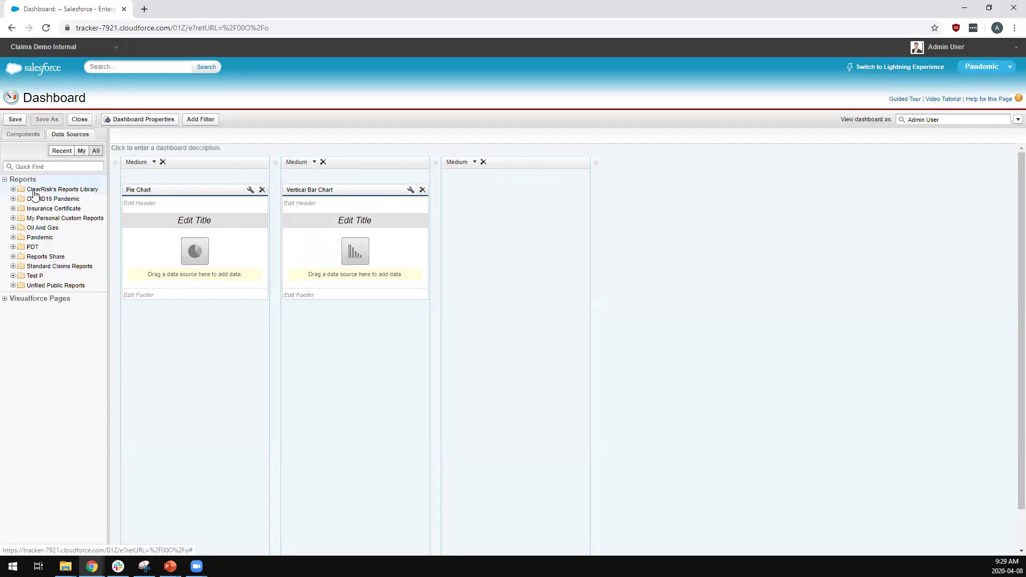
click(13, 199)
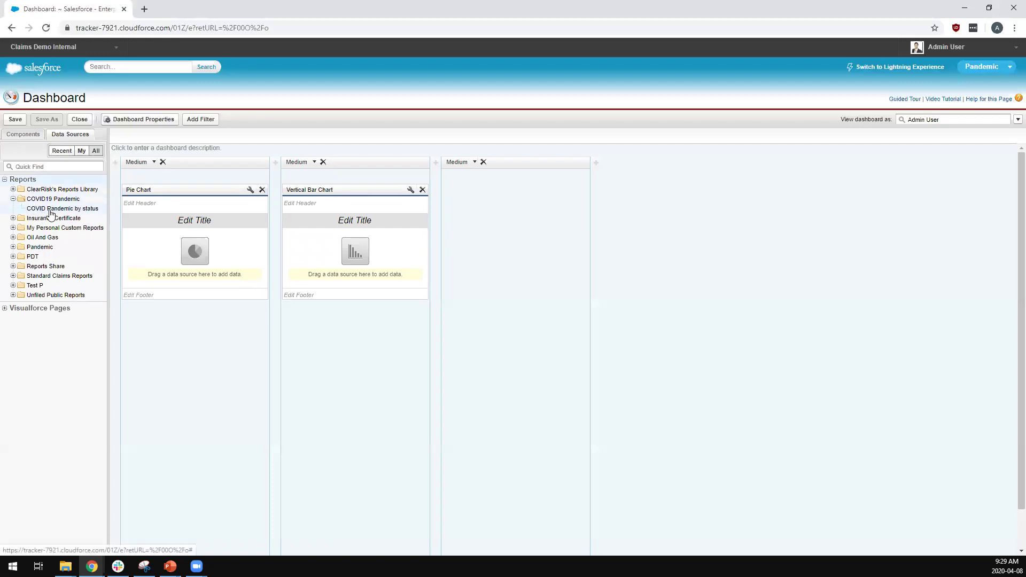
drag(50, 214, 195, 251)
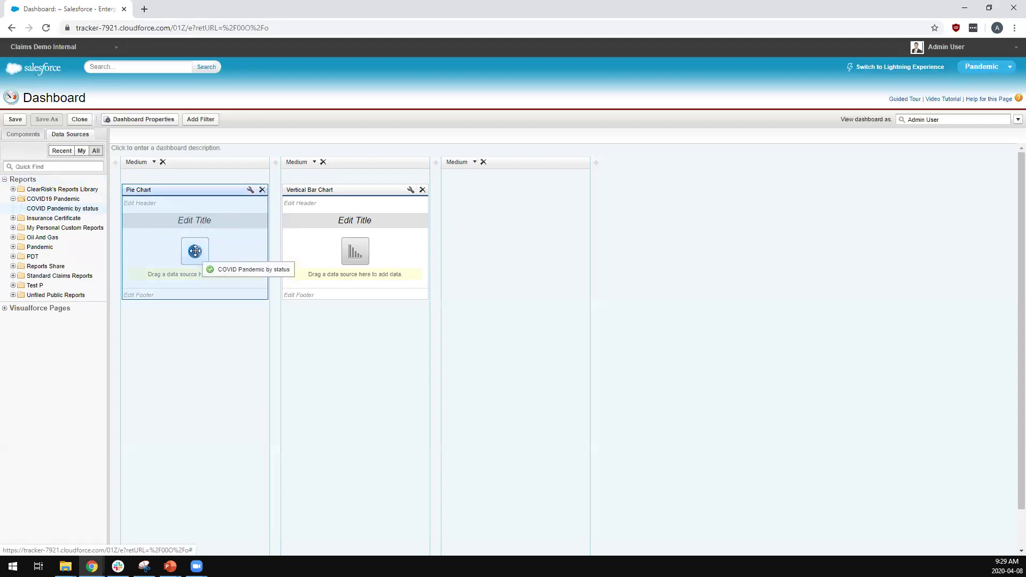
drag(195, 251, 195, 251)
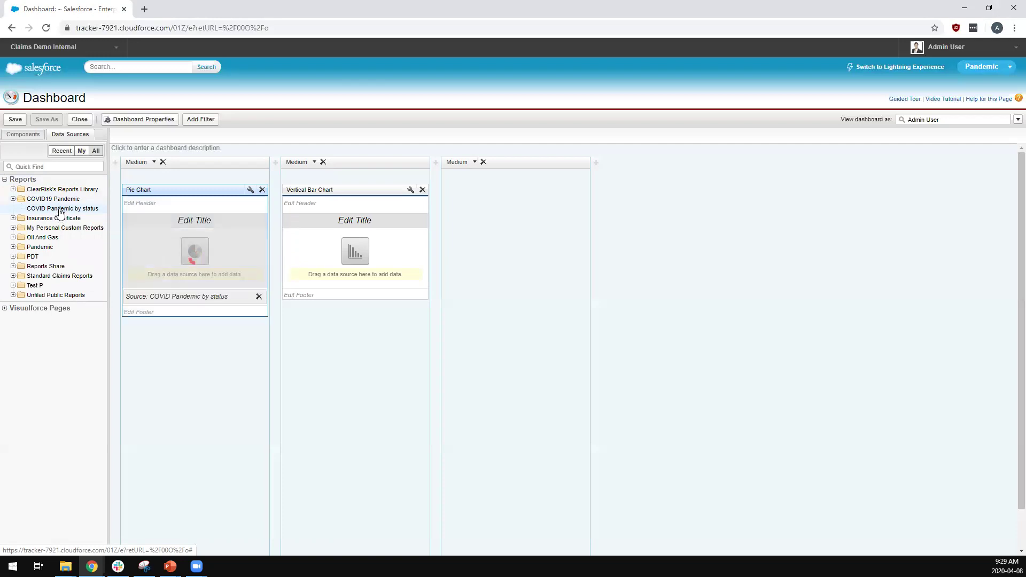
drag(60, 214, 344, 235)
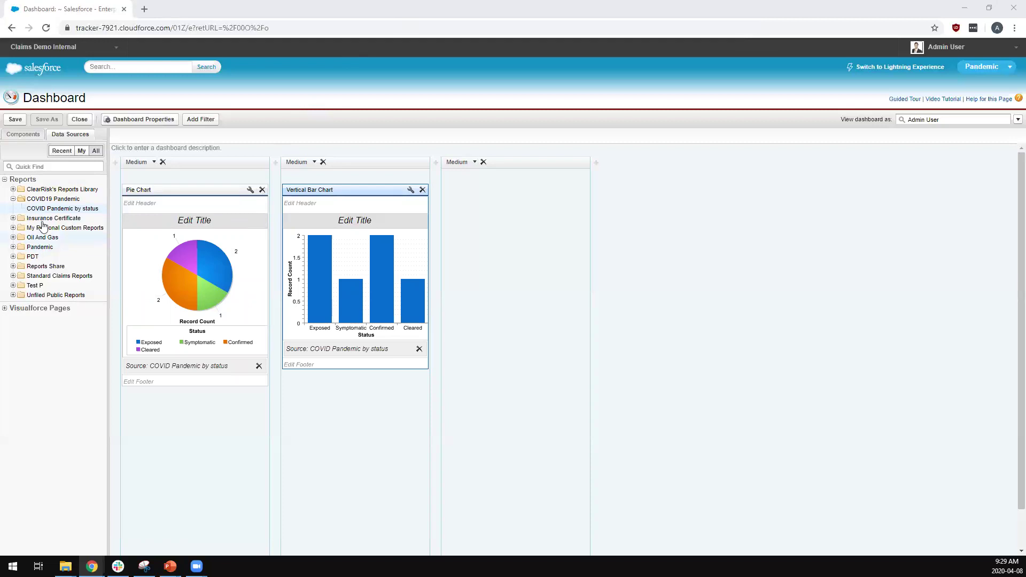
- Title both the pie chart and the vertical bar chart "COVID19 Pandemic by Status"
click(199, 220)
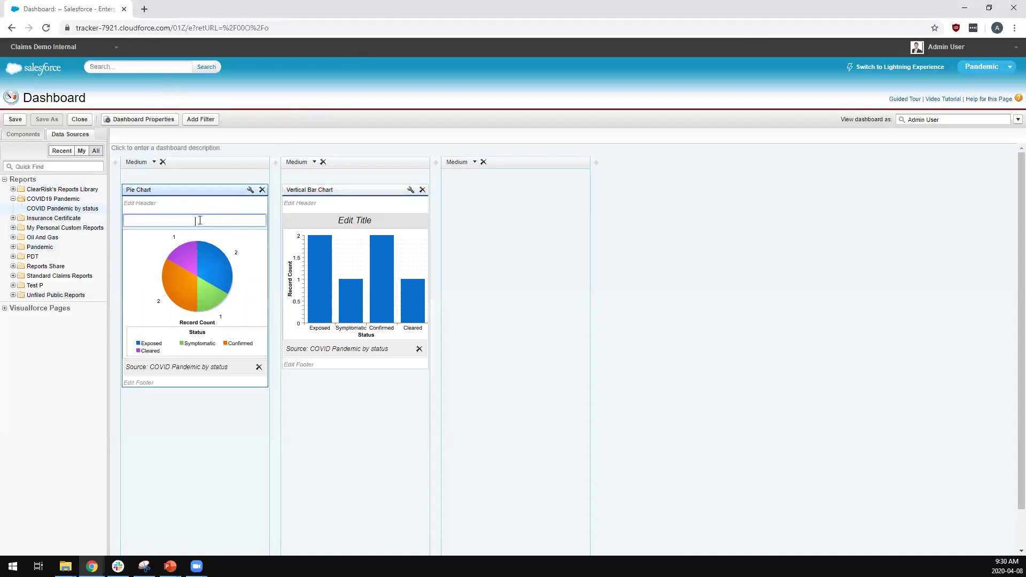
text(COVID19 Pandemic by Status)
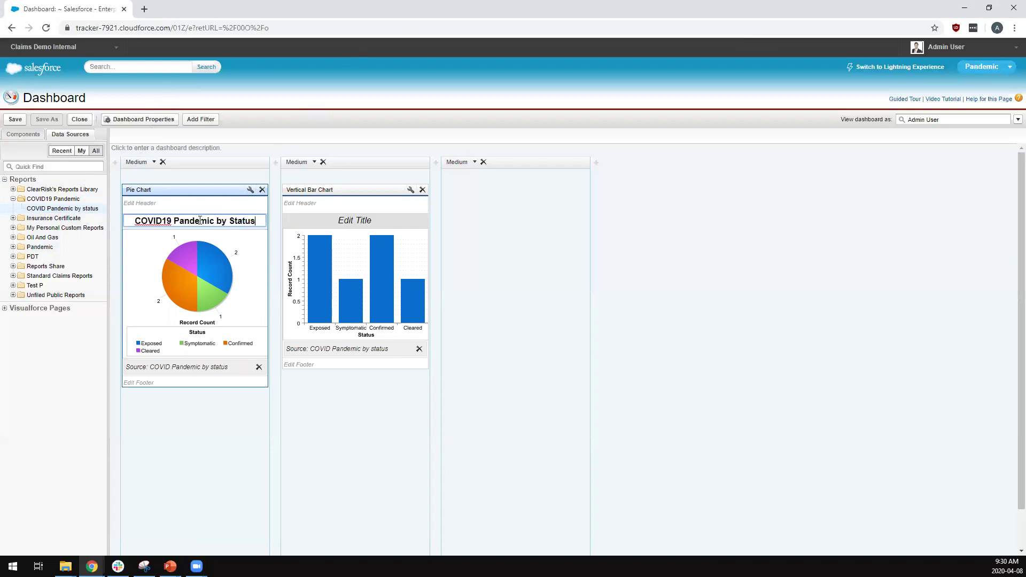
click(359, 226)
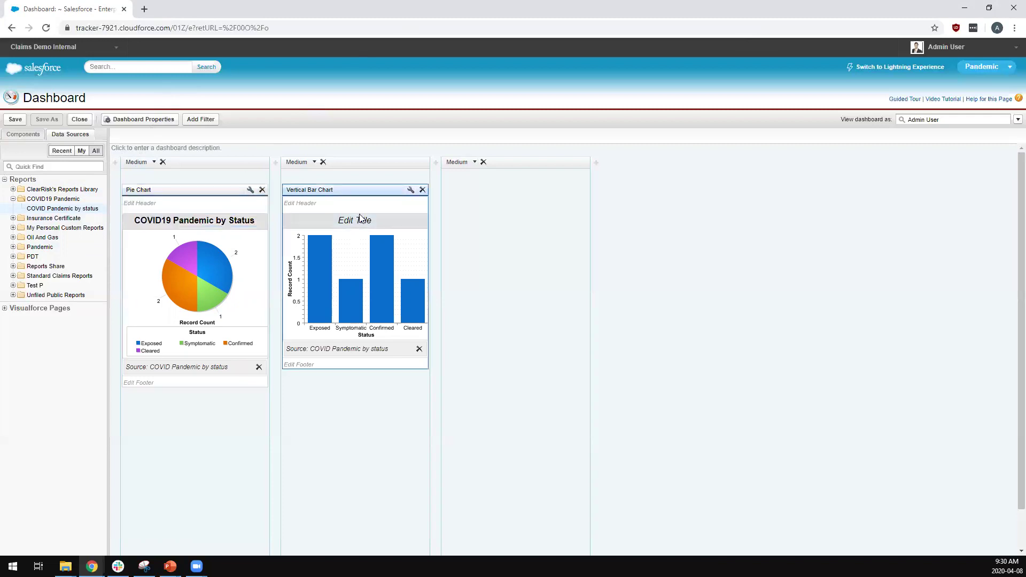
text(COVID)
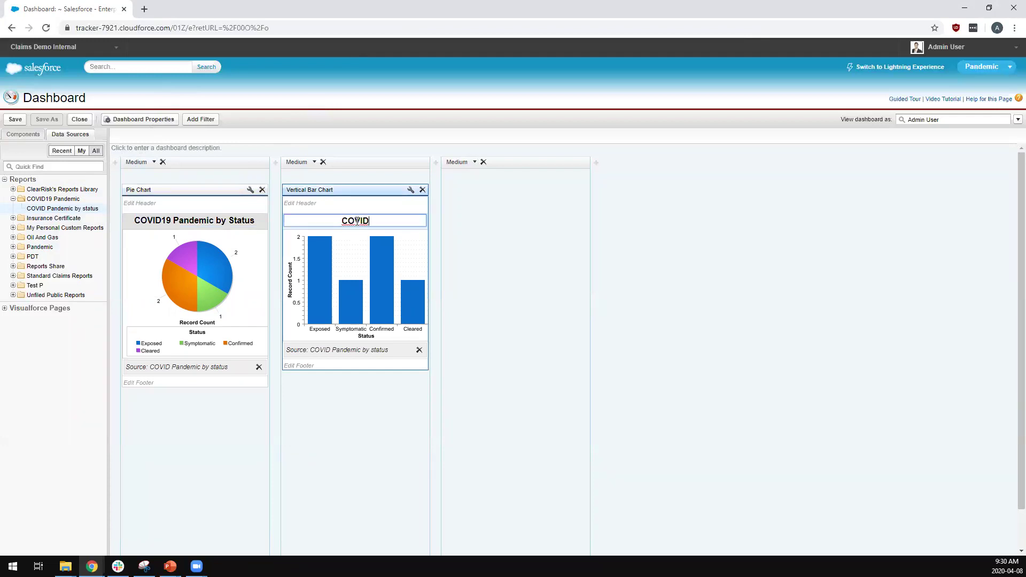
text(19 Pandemic )
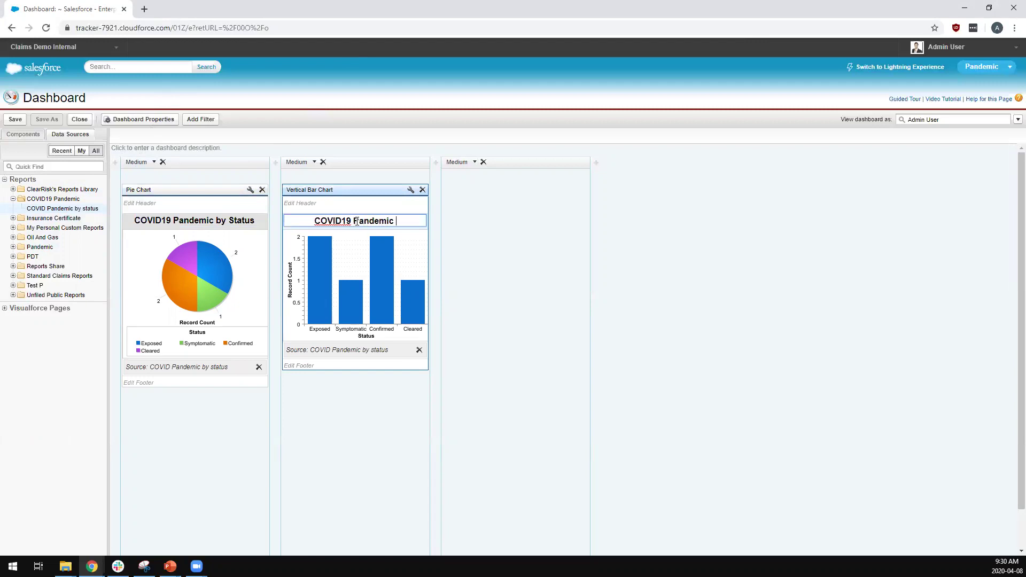
text(by STatus)
key(BackSpace)
key(BackSpace)
key(BackSpace)
key(BackSpace)
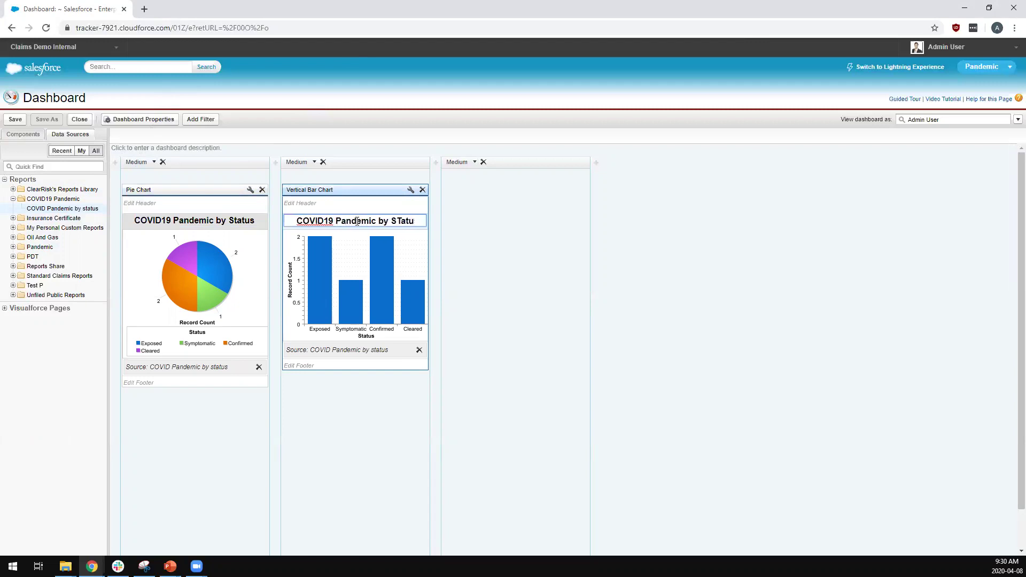
text(at)
key(BackSpace)
key(BackSpace)
key(BackSpace)
text(t)
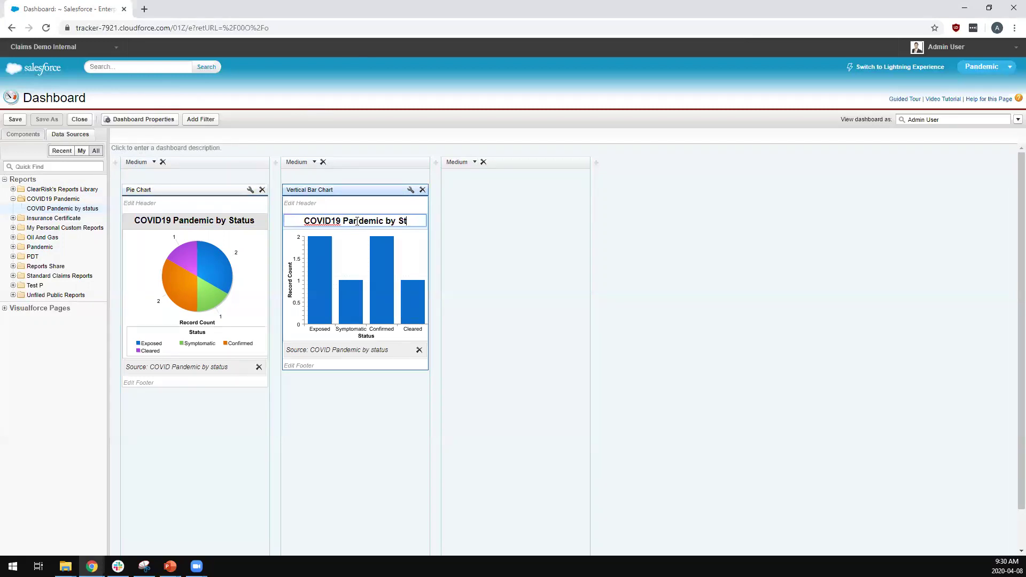
text(atus)
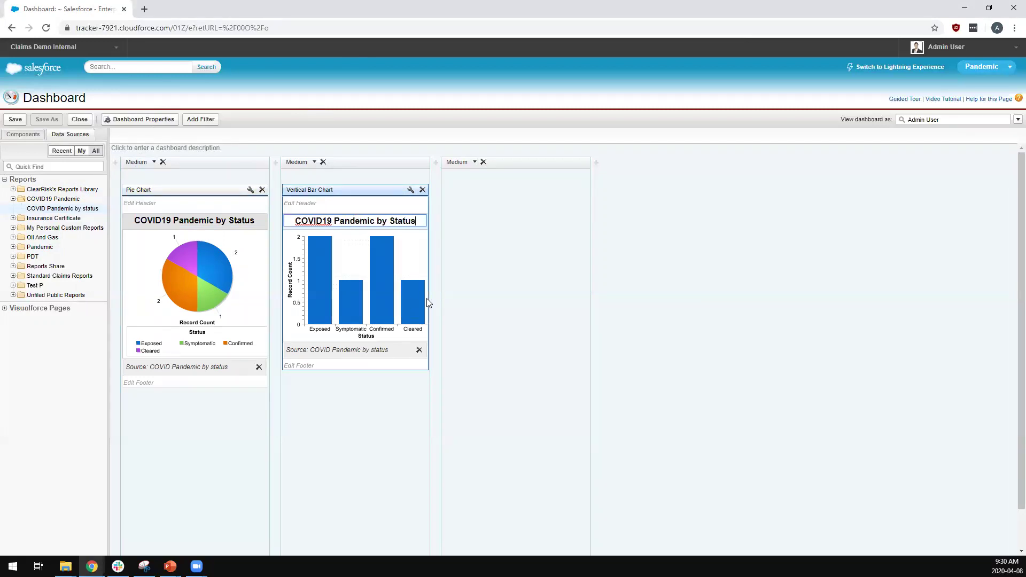
click(557, 264)
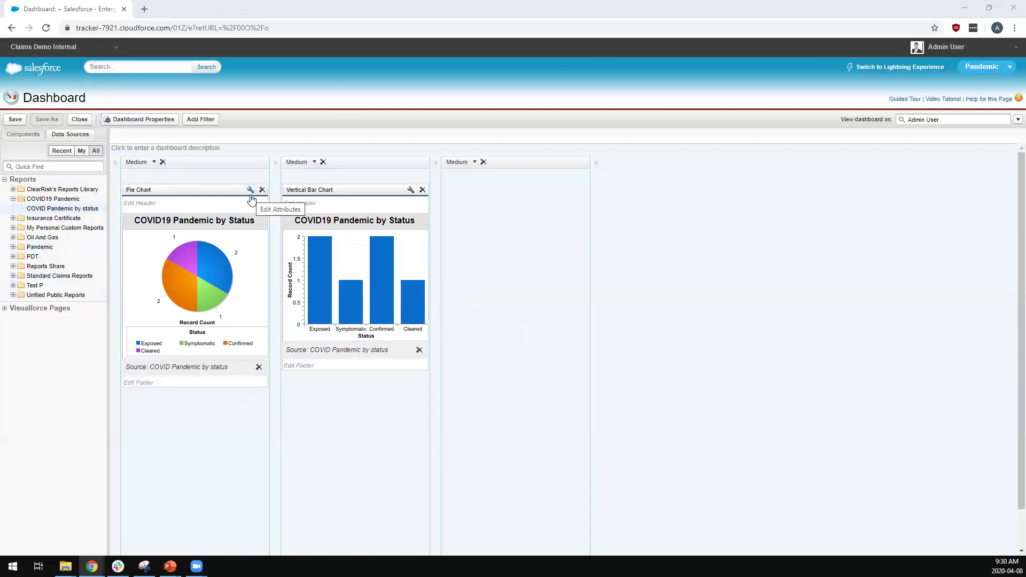
- Examine the pie chart's formatting and component data settings without changing them
click(250, 191)
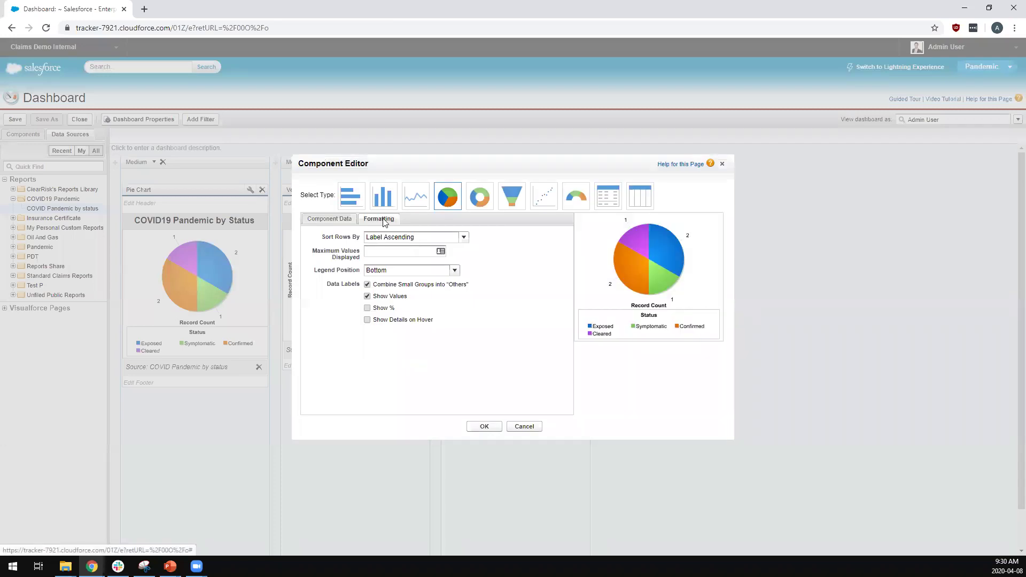
click(340, 220)
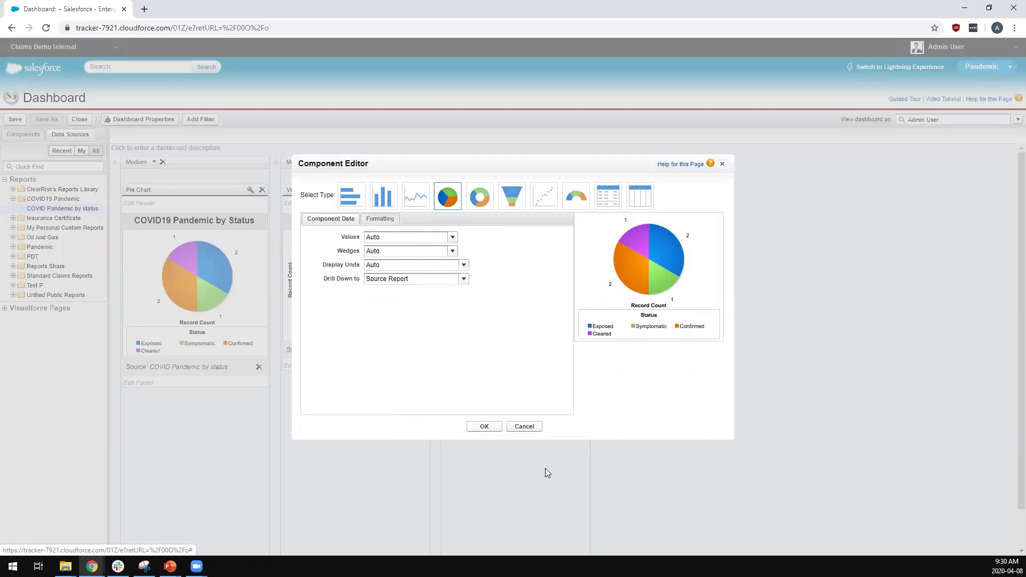
click(534, 428)
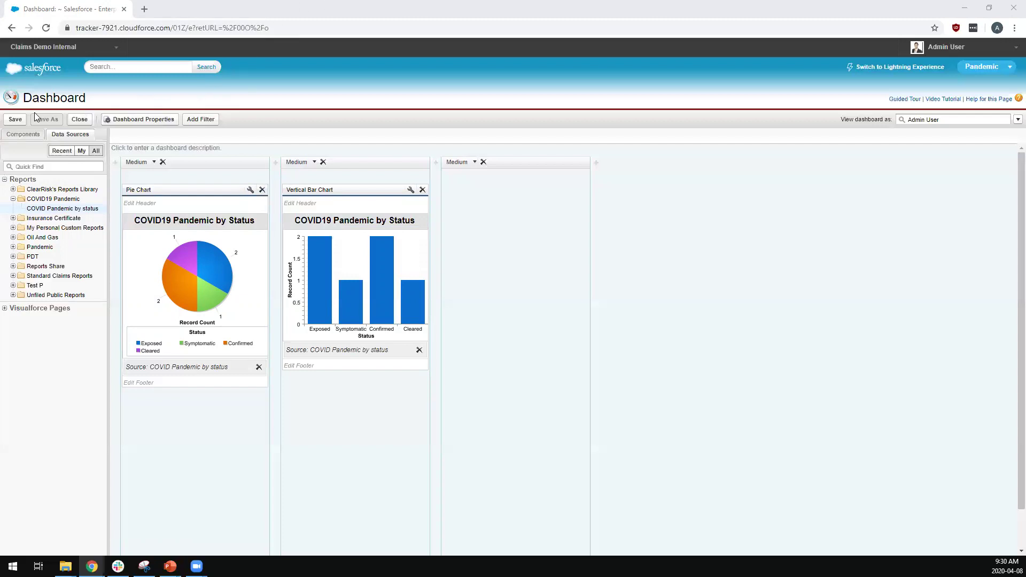
- Save the dashboard as "COVID19 Pandemic Dashboard" in the Company Dashboards folder and run it
click(16, 120)
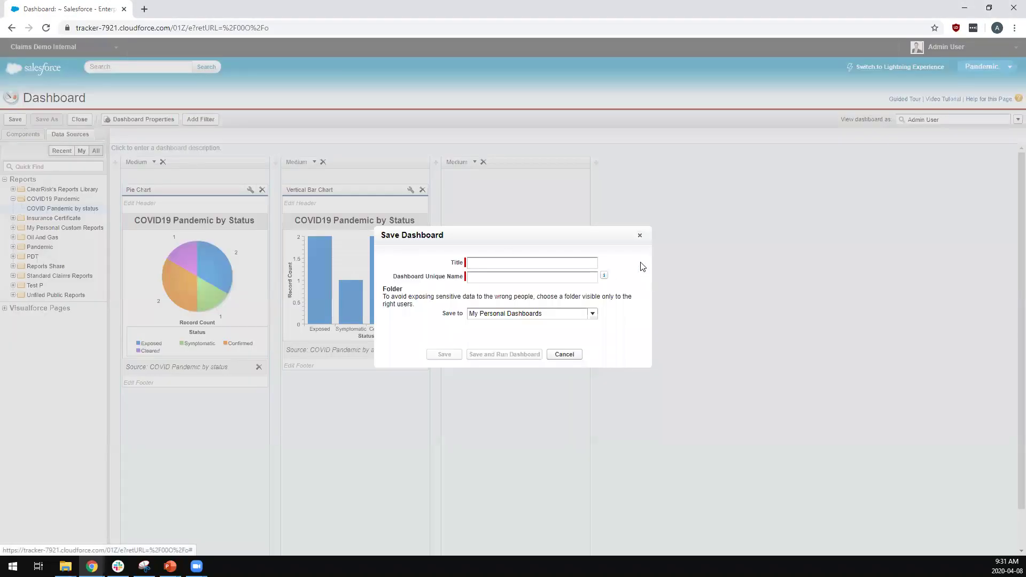
text(COVID19 Pandemic Dashboard)
click(418, 332)
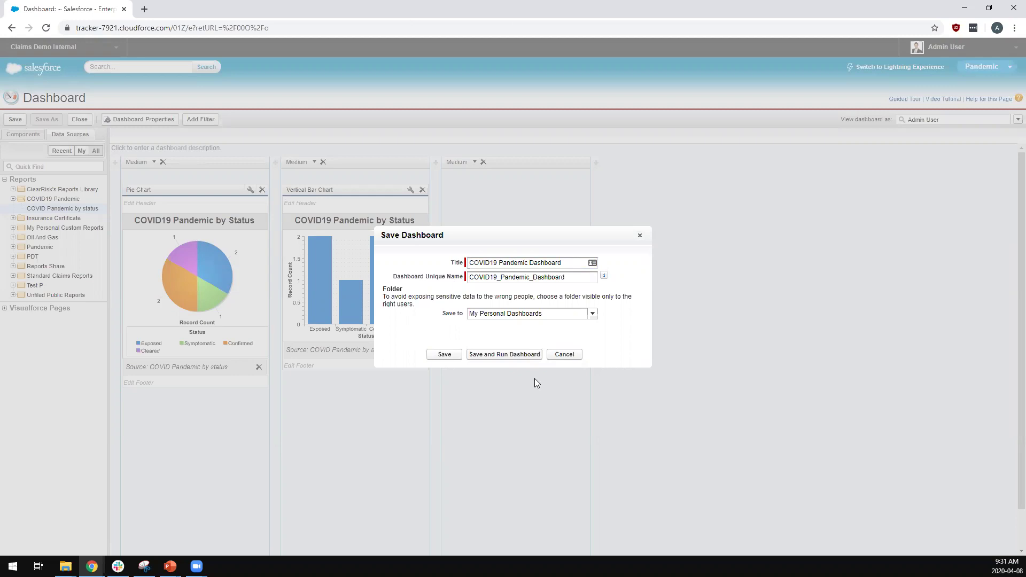
click(593, 314)
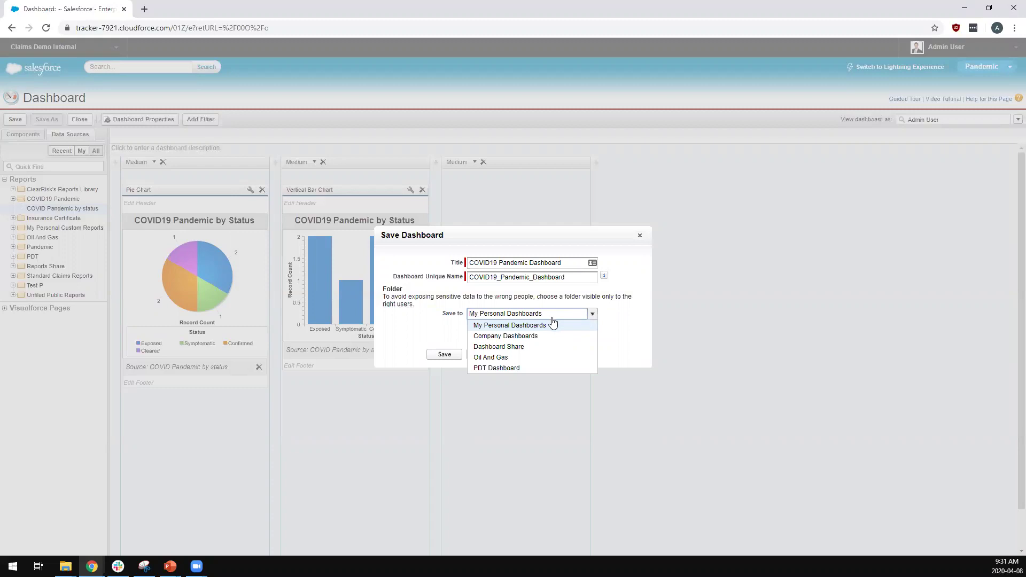
click(524, 338)
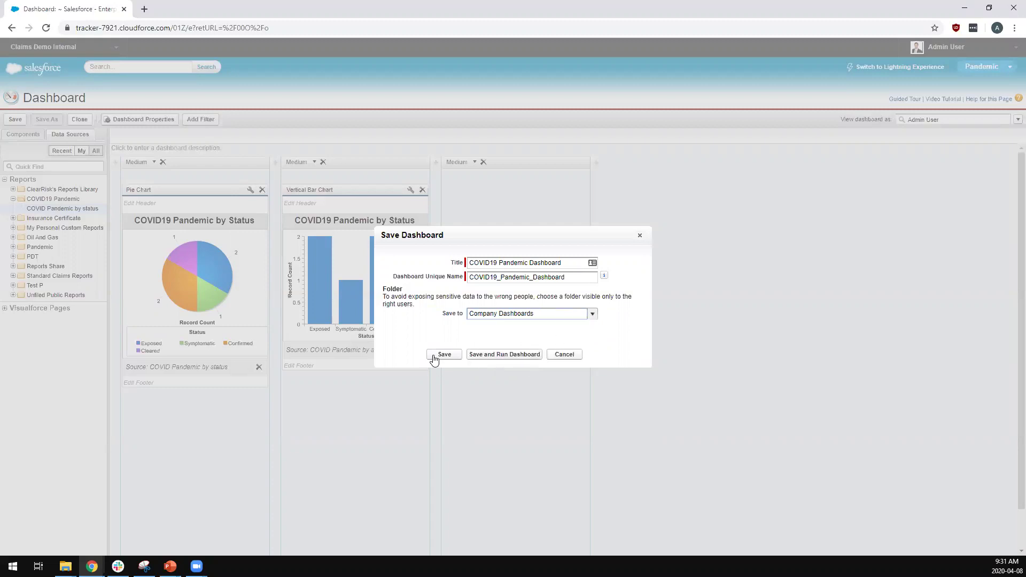
click(506, 356)
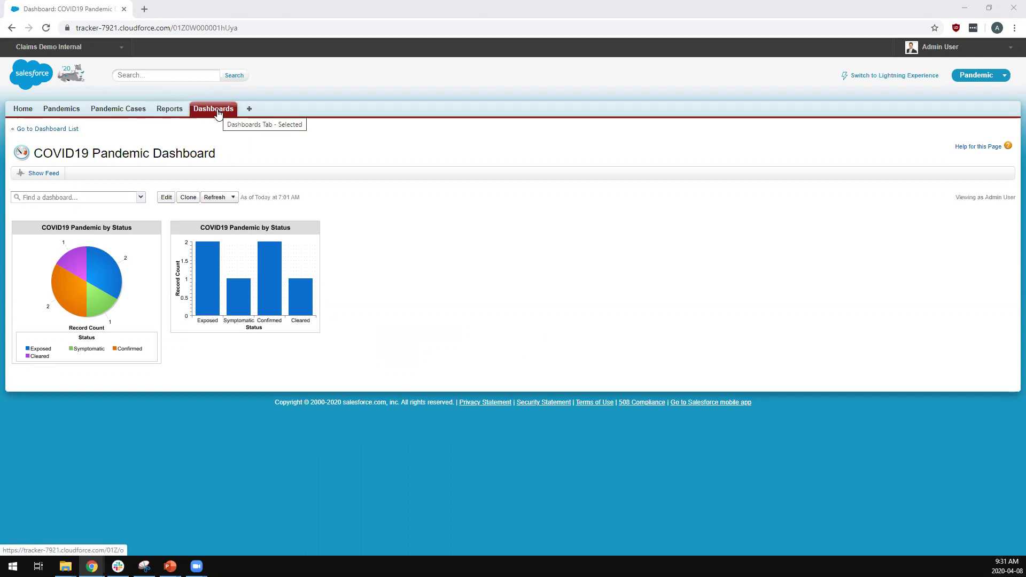
- Customize the home page to show the COVID19 Pandemic Dashboard as its dashboard snapshot
mouse_move(288, 255)
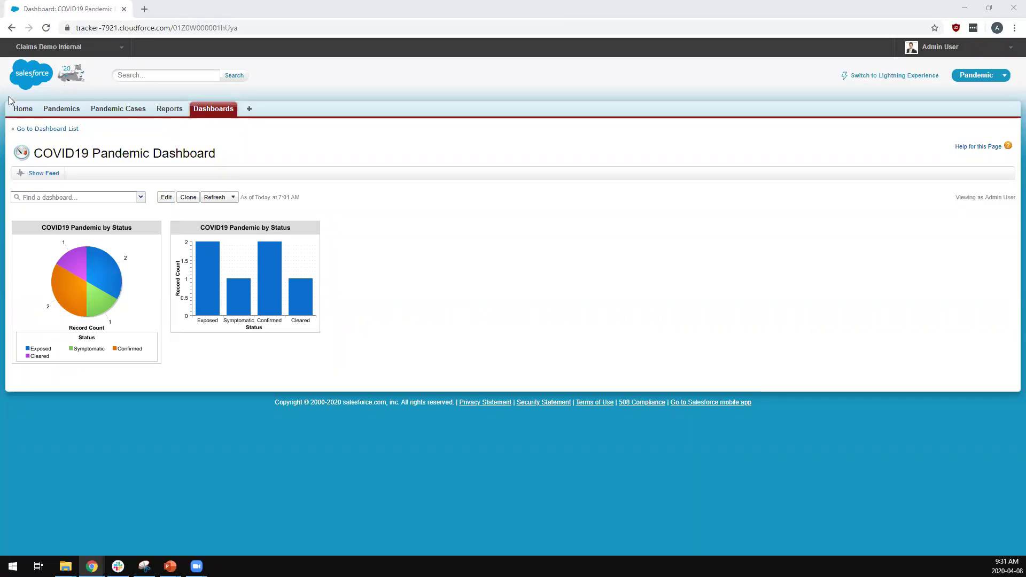
click(20, 111)
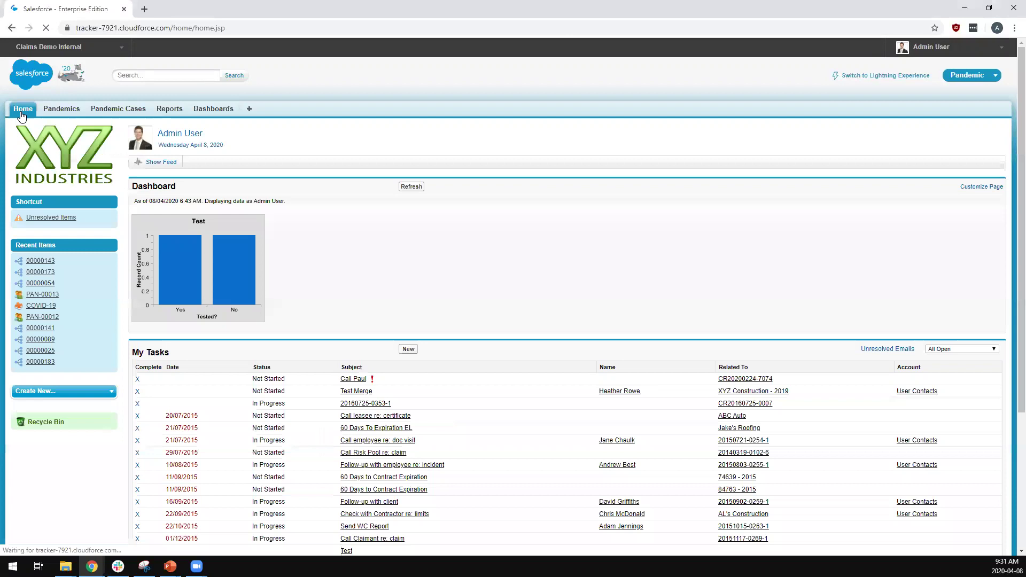
click(982, 187)
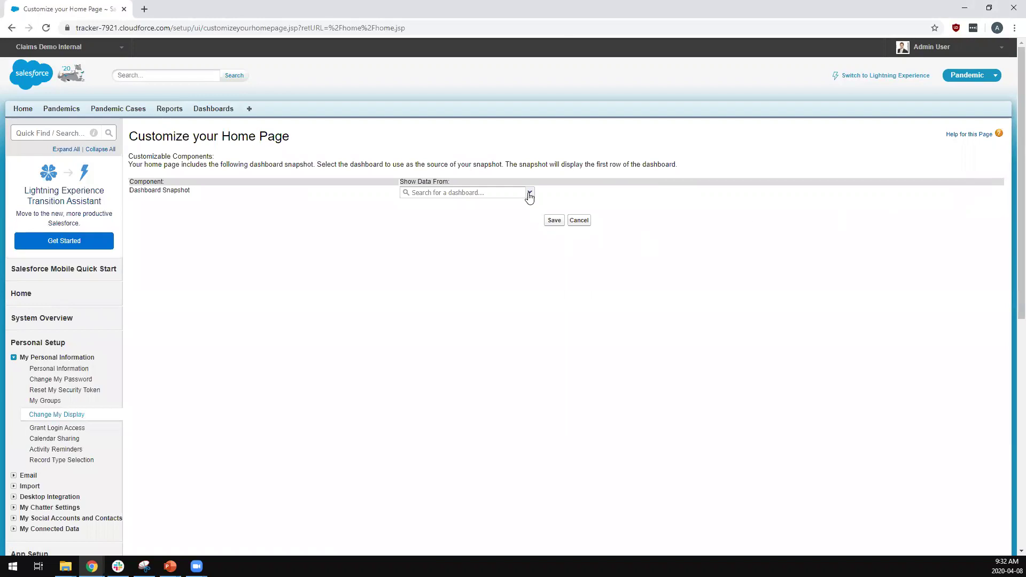
click(529, 193)
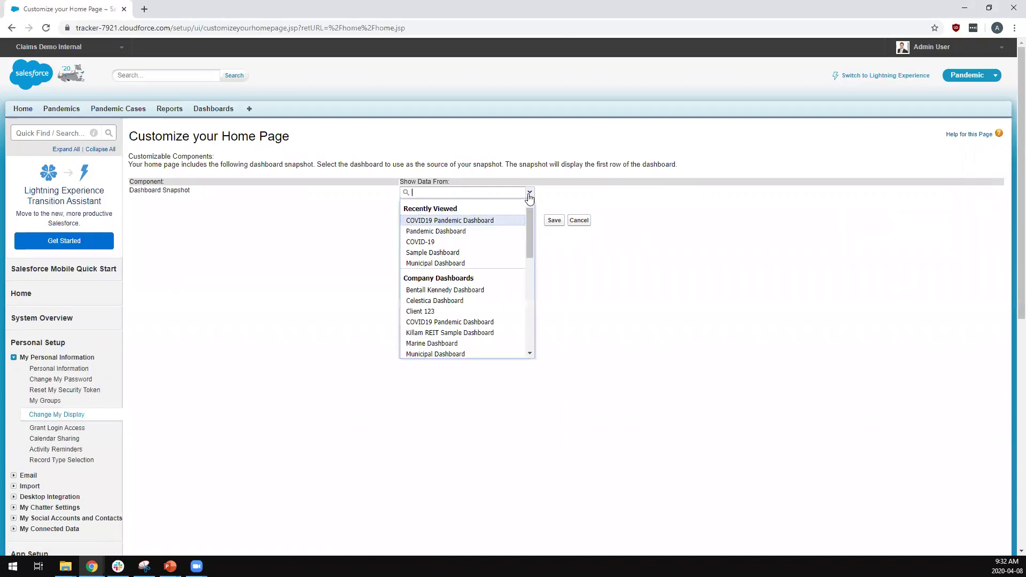
click(479, 222)
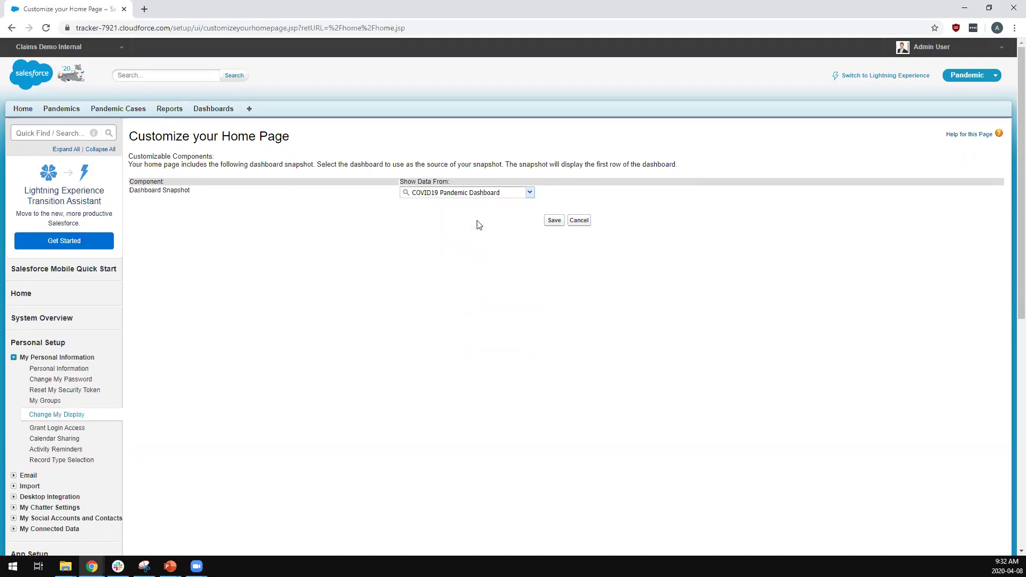
click(553, 225)
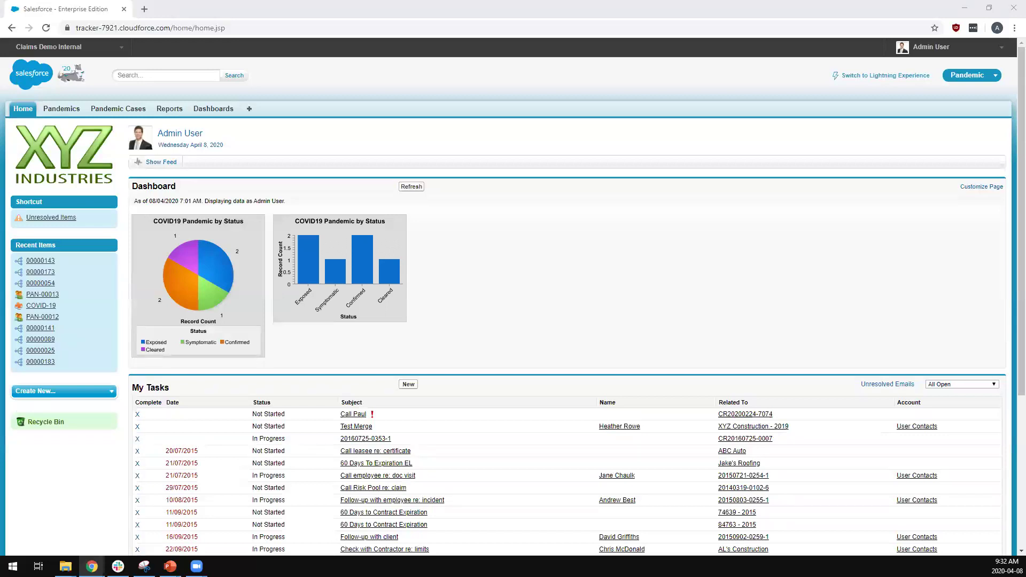
- Switch to the PowerPoint slideshow and advance to the Contact Information slide
key(alt+Tab)
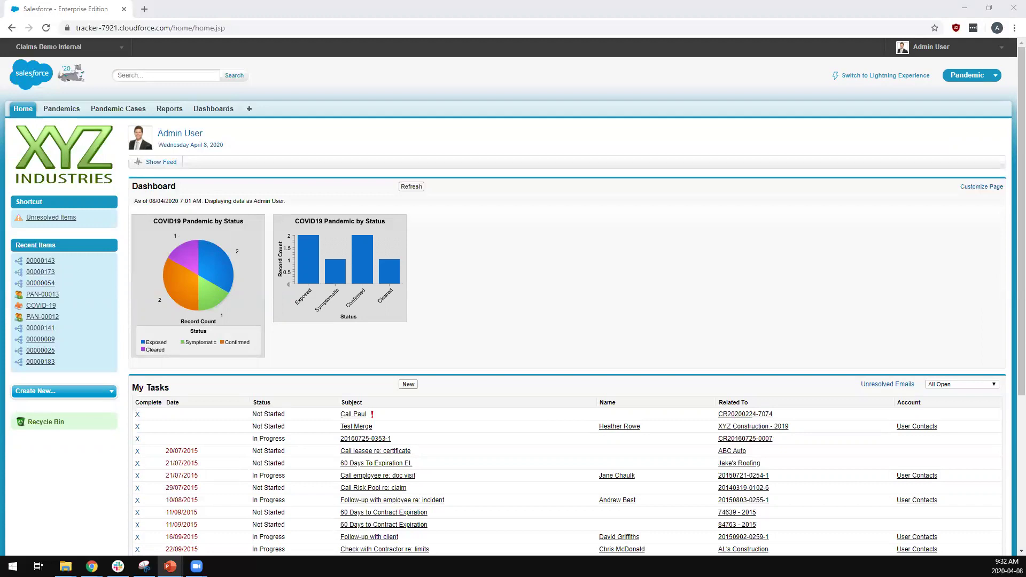
key(alt+Tab)
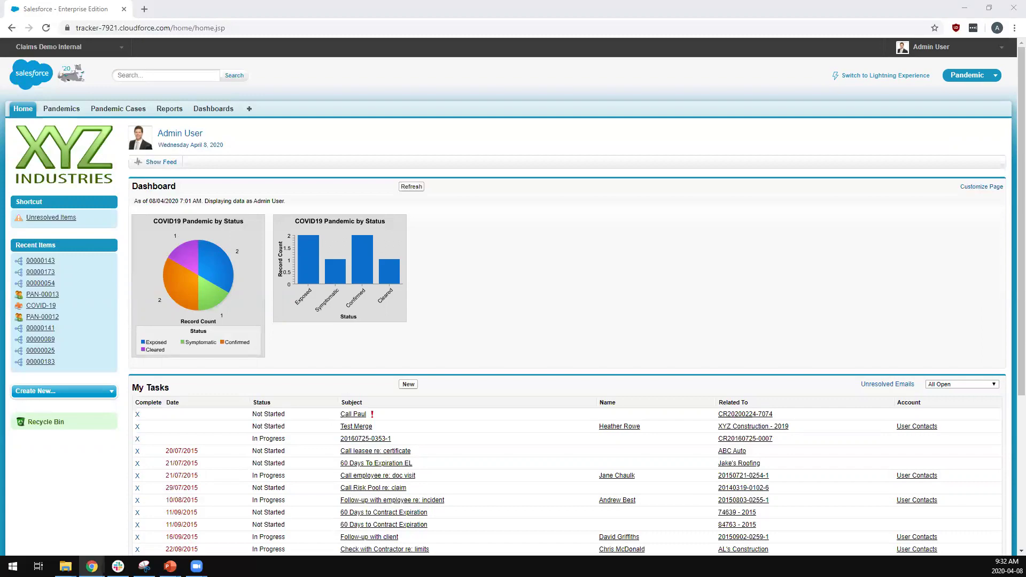
key(alt+Tab)
key(Right)
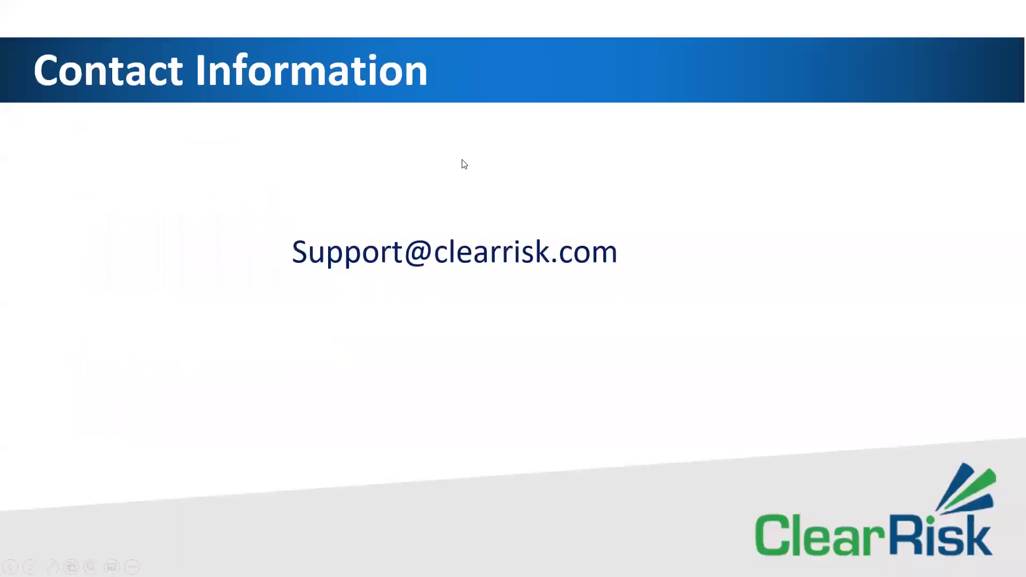